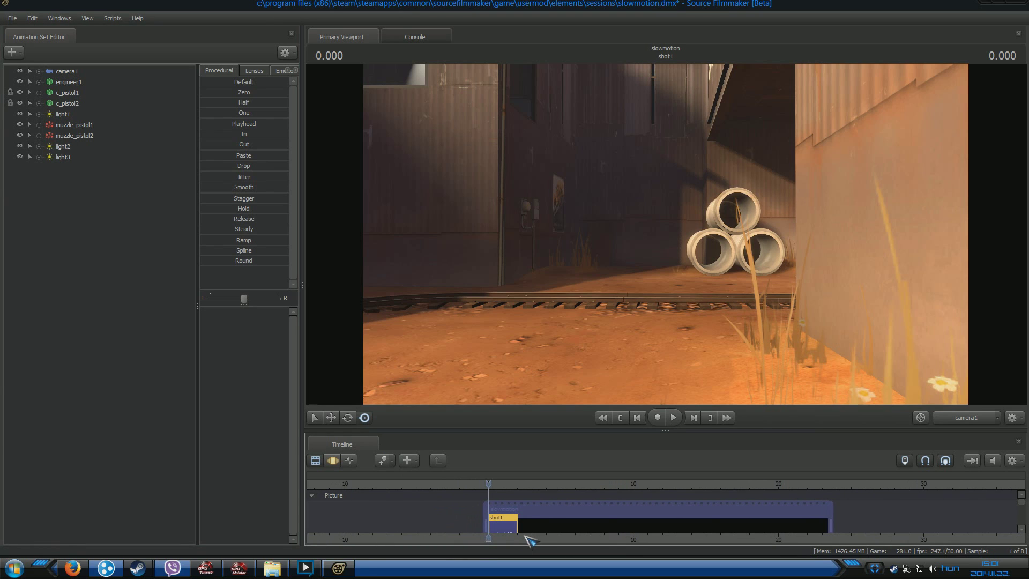
Play shot1 to preview the engineer's dive, look at it briefly through the Work Camera, and return to camera1.
key("space")
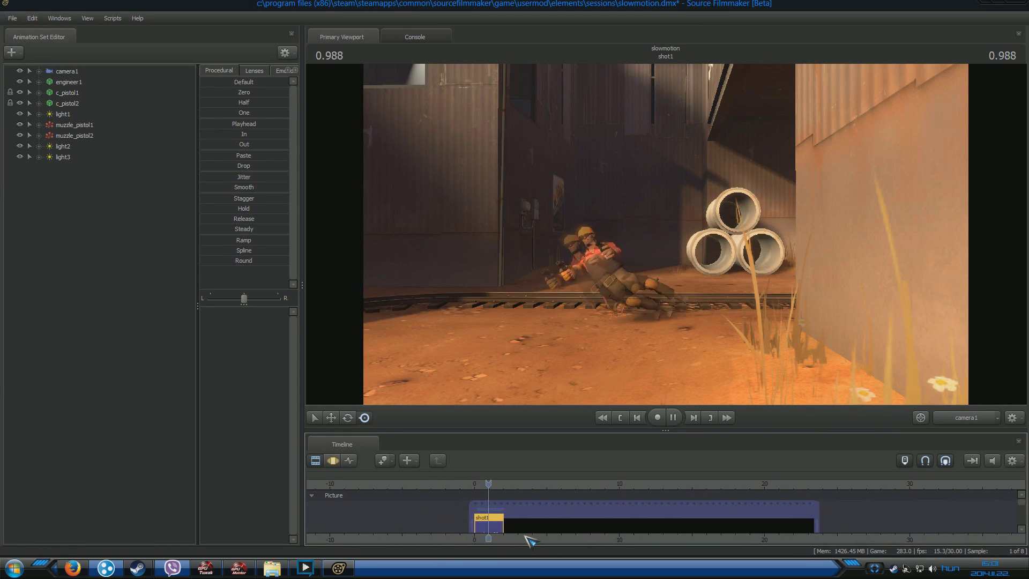
middle_click_drag(522, 543, 555, 541)
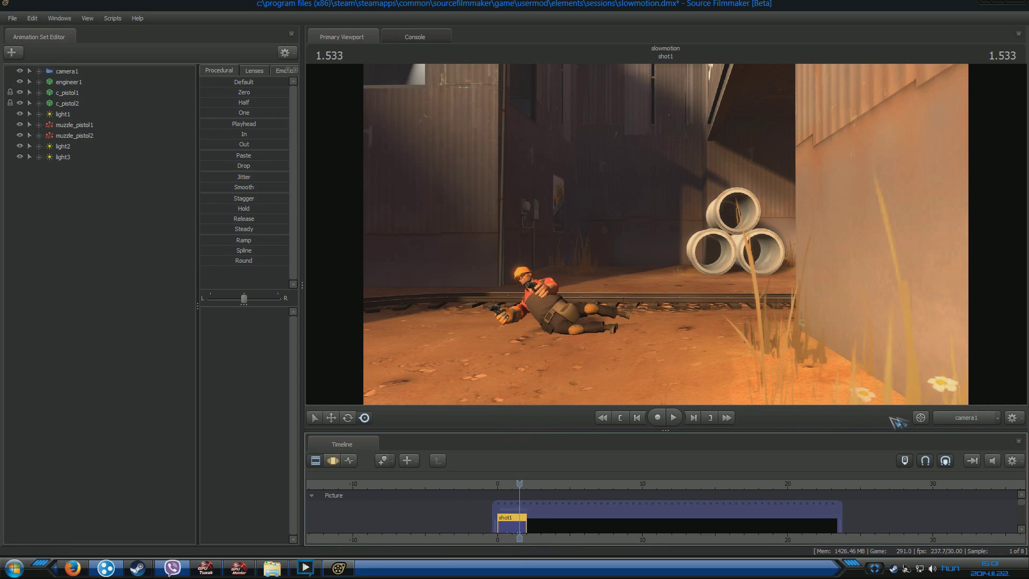
left_click(942, 418)
left_click_drag(867, 384, 905, 375)
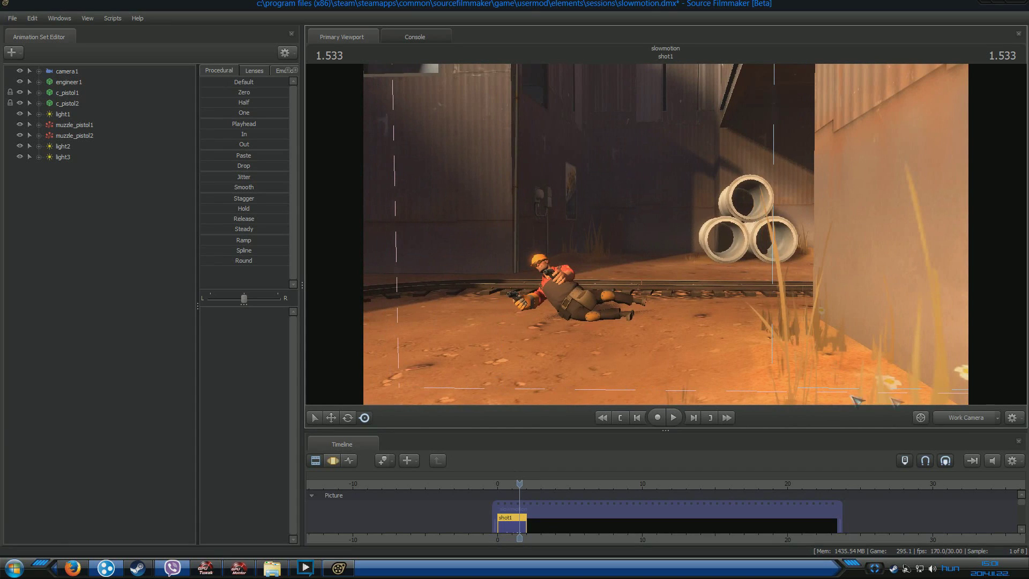
left_click(944, 418)
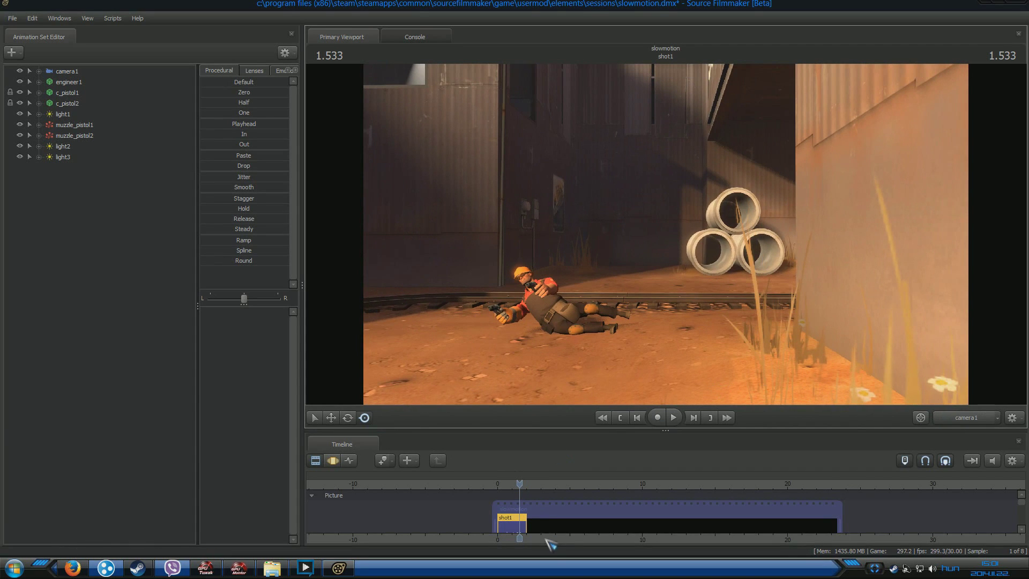
Replay shot1 from its start and scrub through the engineer's dive to examine the normal-speed motion.
scroll(551, 543, "up", 4)
left_click(572, 484)
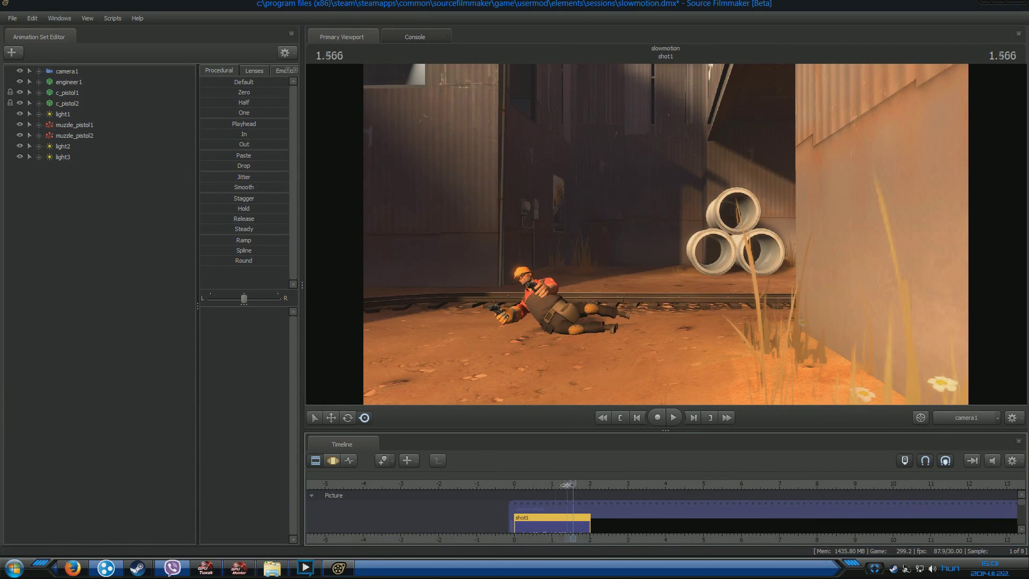
left_click_drag(569, 483, 514, 488)
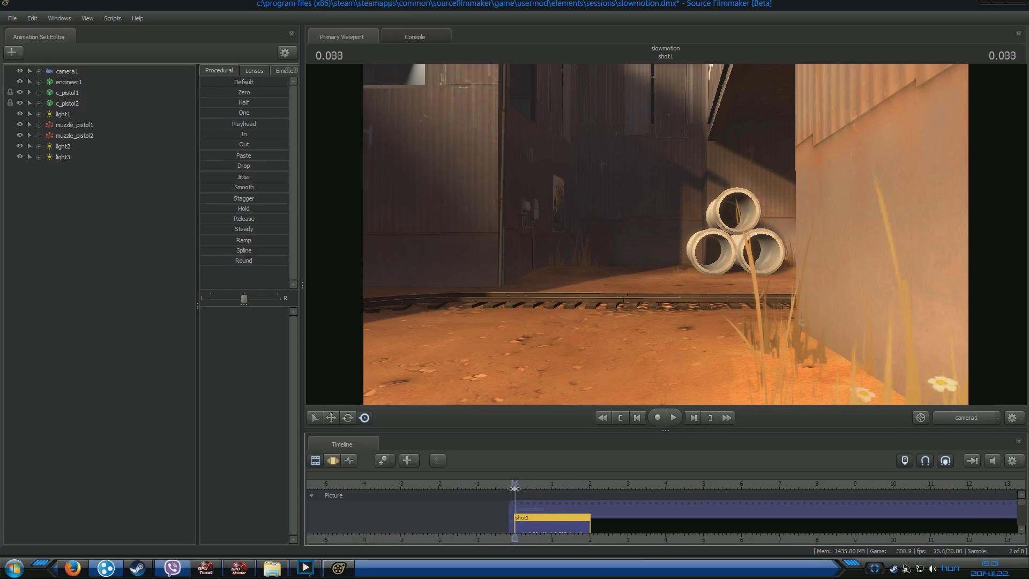
scroll(533, 495, "up", 2)
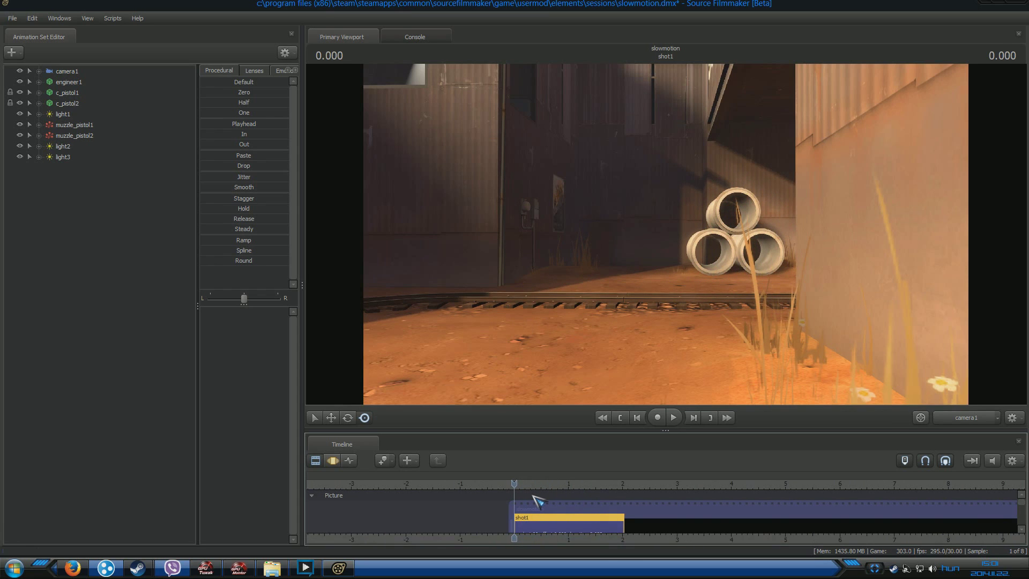
key("space")
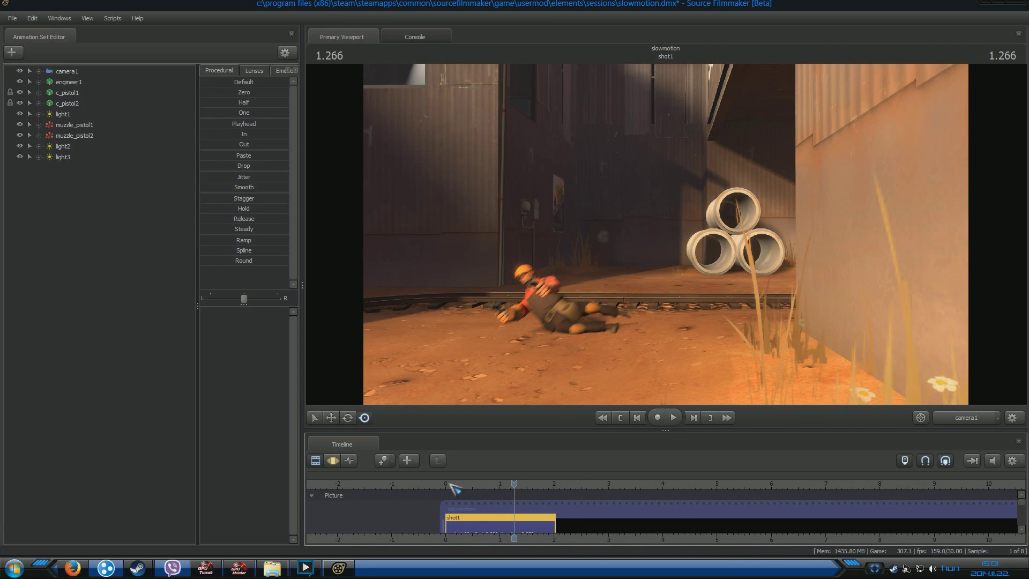
left_click_drag(451, 489, 526, 489)
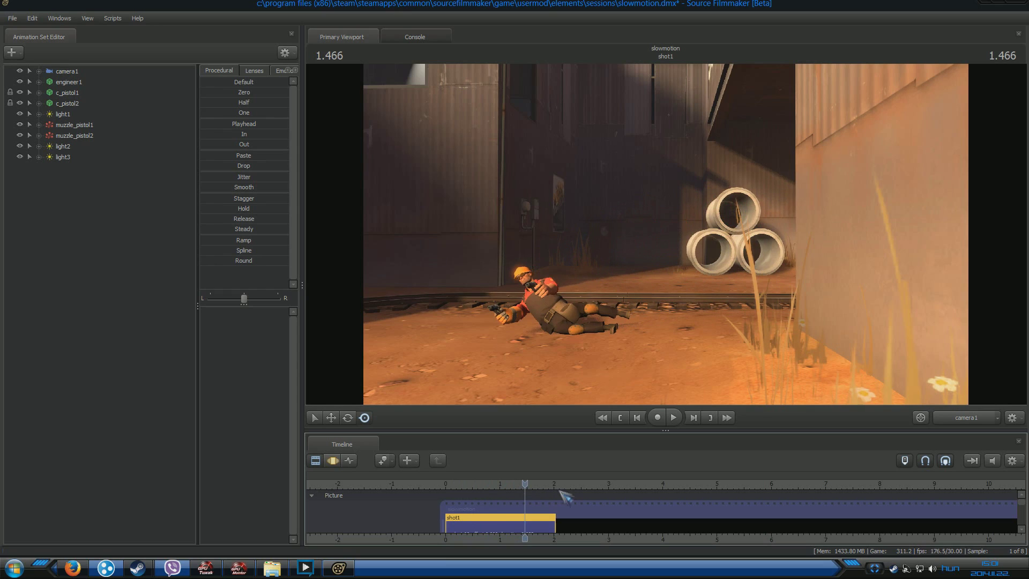
Set the shot1 clip's time scale to 0.1 with the scale center at Start, without changing its duration.
scroll(556, 510, "down", 3)
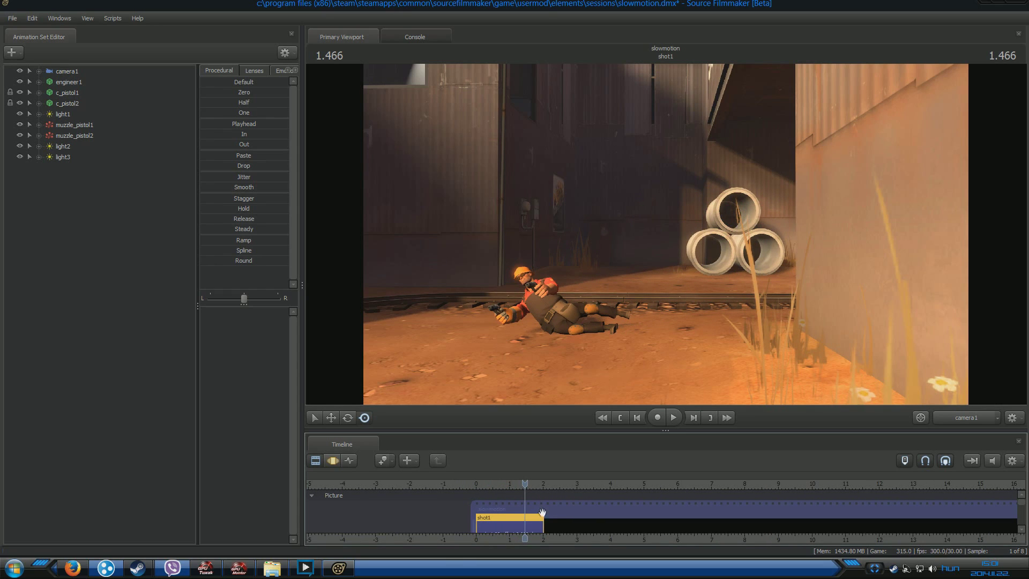
left_click_drag(588, 531, 531, 542)
scroll(473, 538, "down", 2)
scroll(414, 524, "up", 1)
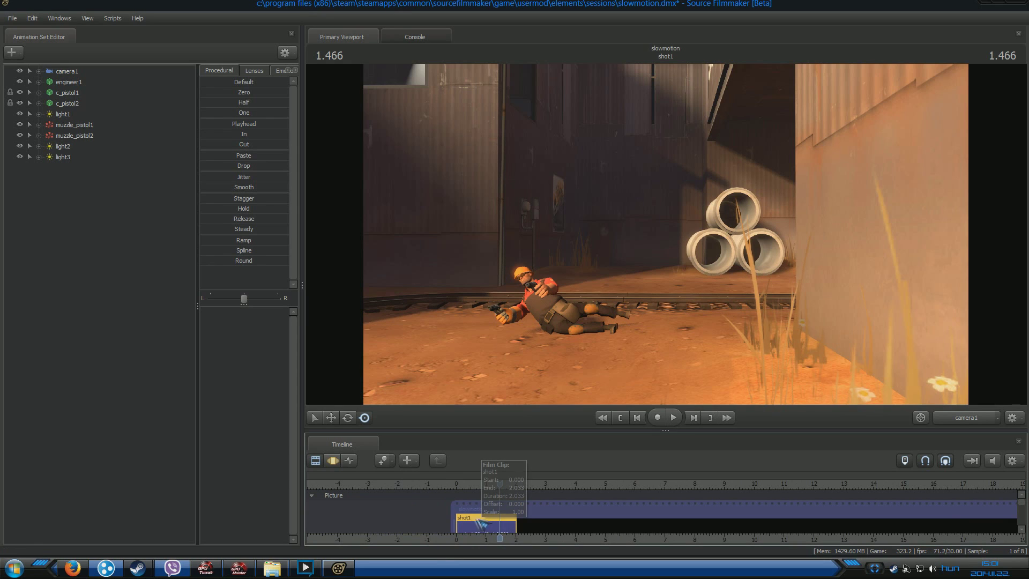
right_click(482, 522)
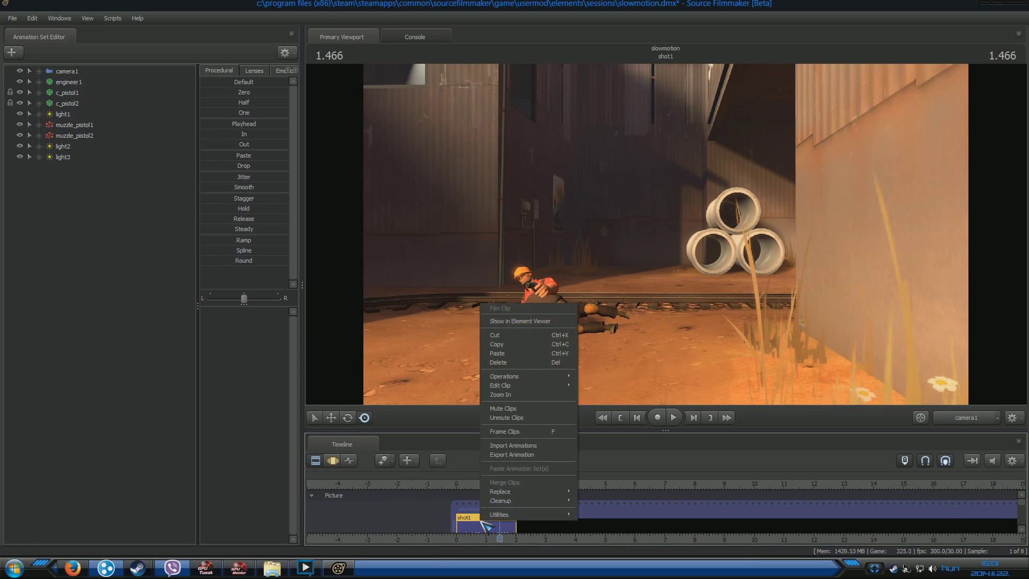
mouse_move(517, 389)
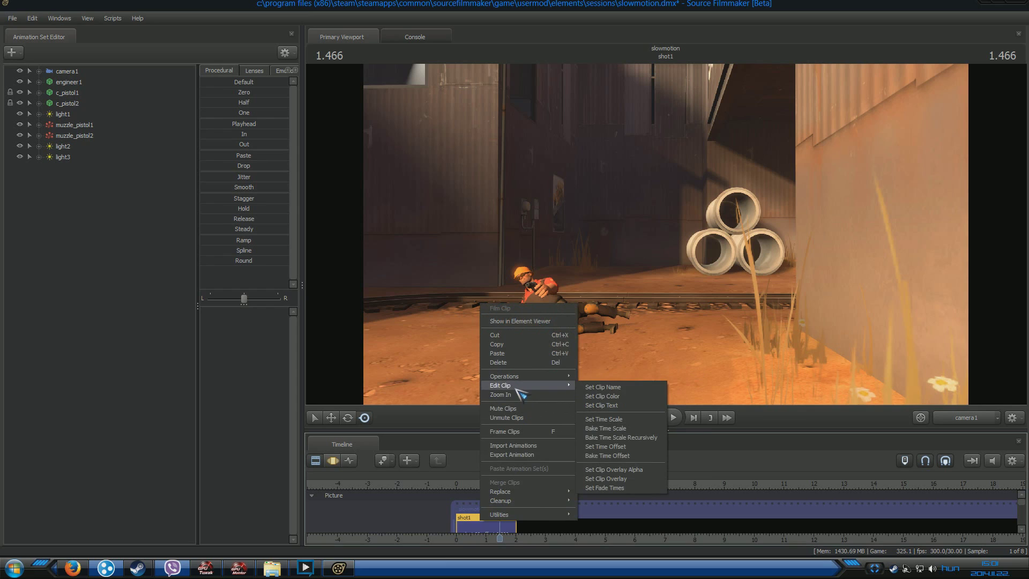
left_click(606, 419)
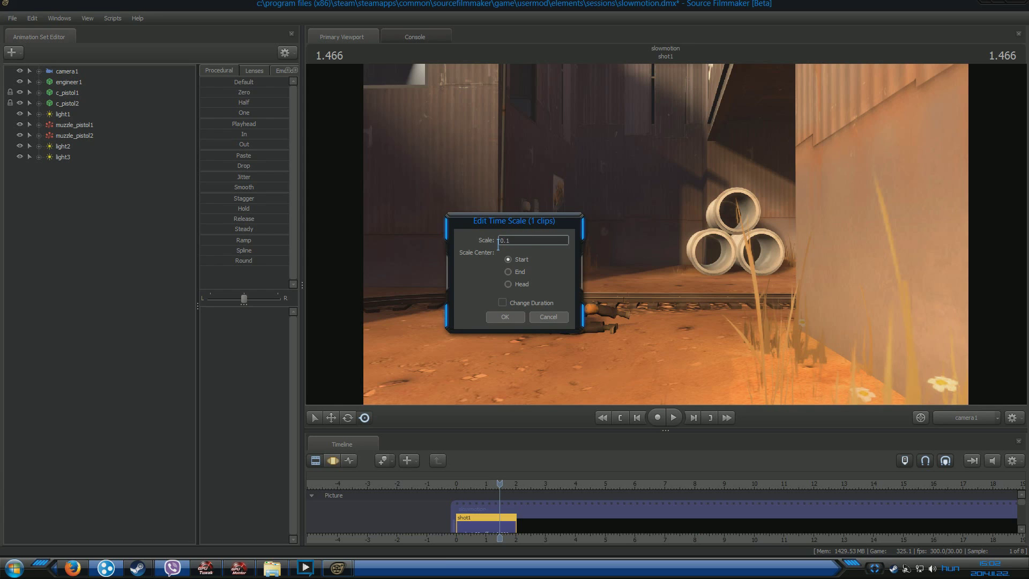
key("Return")
Play the slowed shot1 from its beginning to check how much of the action fits in the clip.
scroll(541, 522, "down", 1)
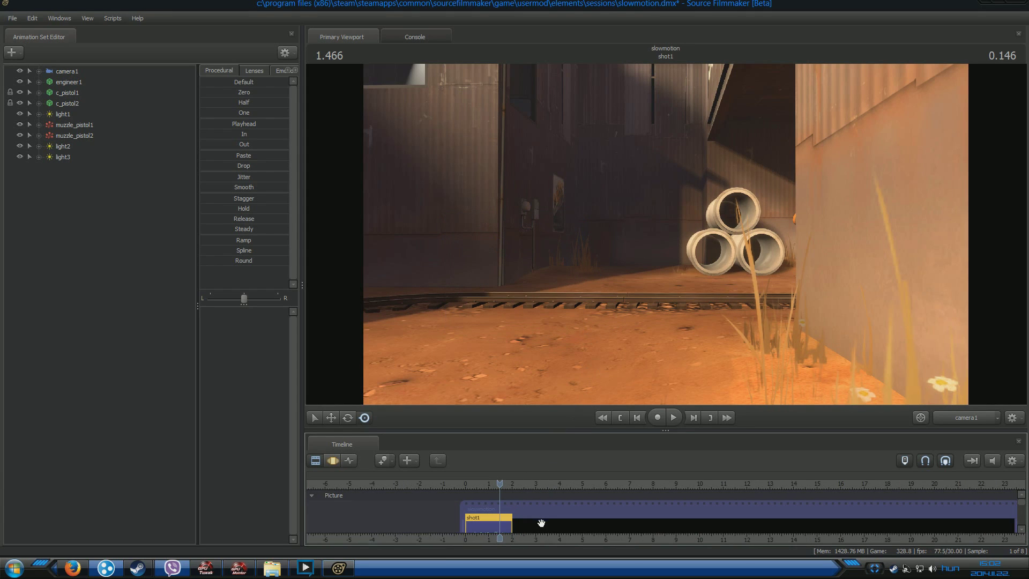
left_click(465, 483)
key("space")
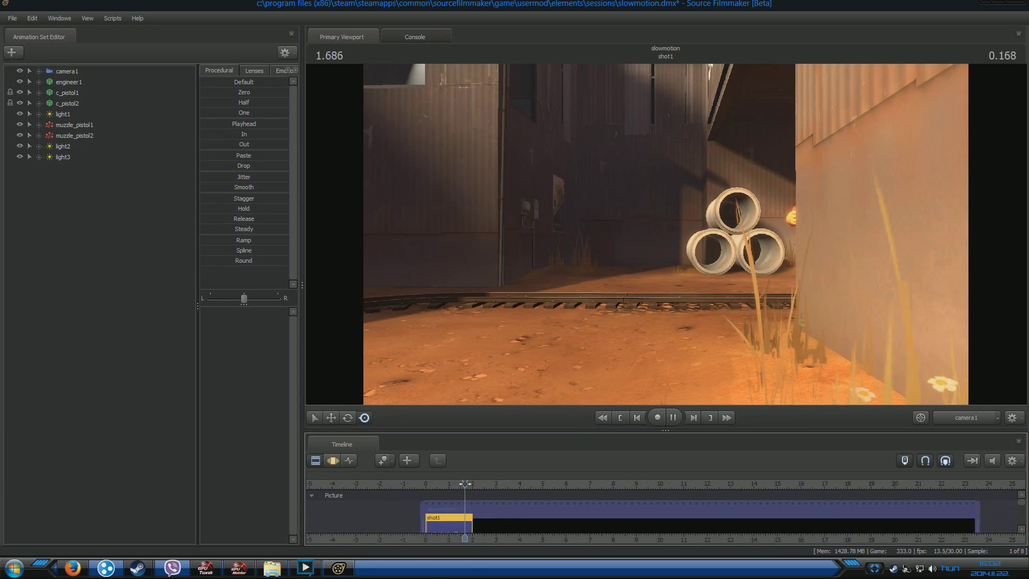
key("space")
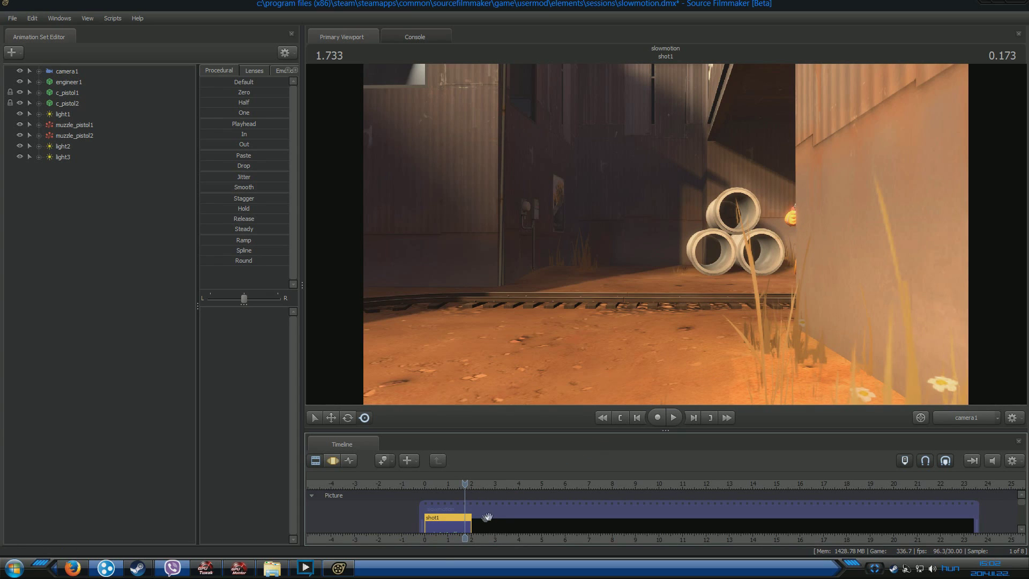
Extend the end of shot1 to a duration of about 15.87 seconds and play the slowed dive from the start.
left_click_drag(468, 519, 795, 524)
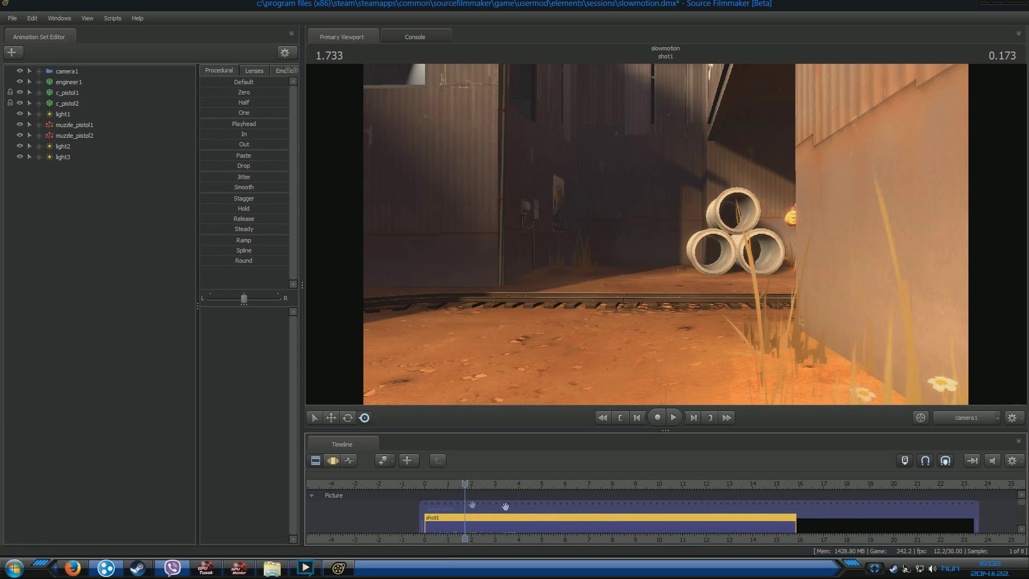
left_click(424, 485)
key("Right")
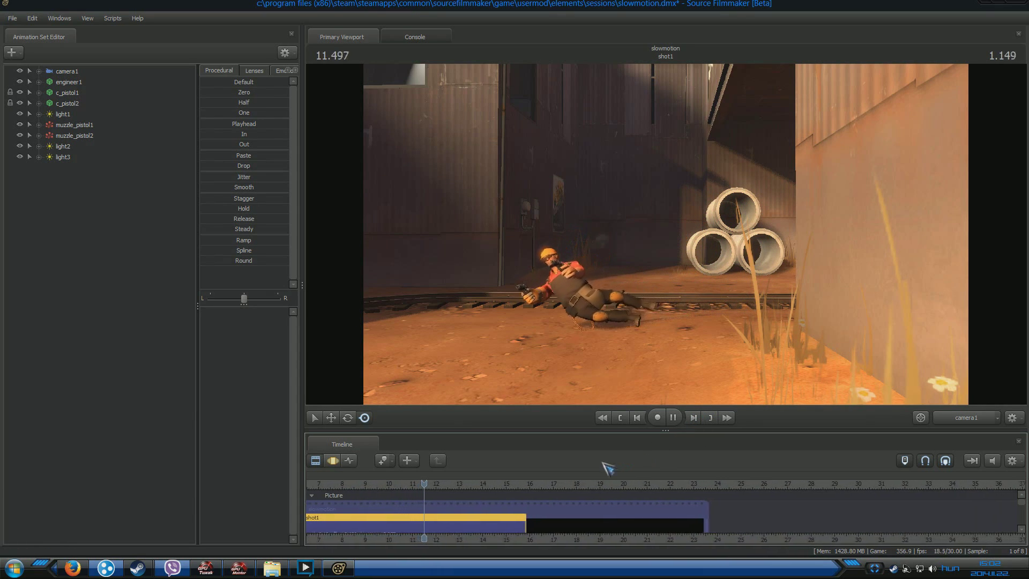
middle_click_drag(573, 538, 807, 531)
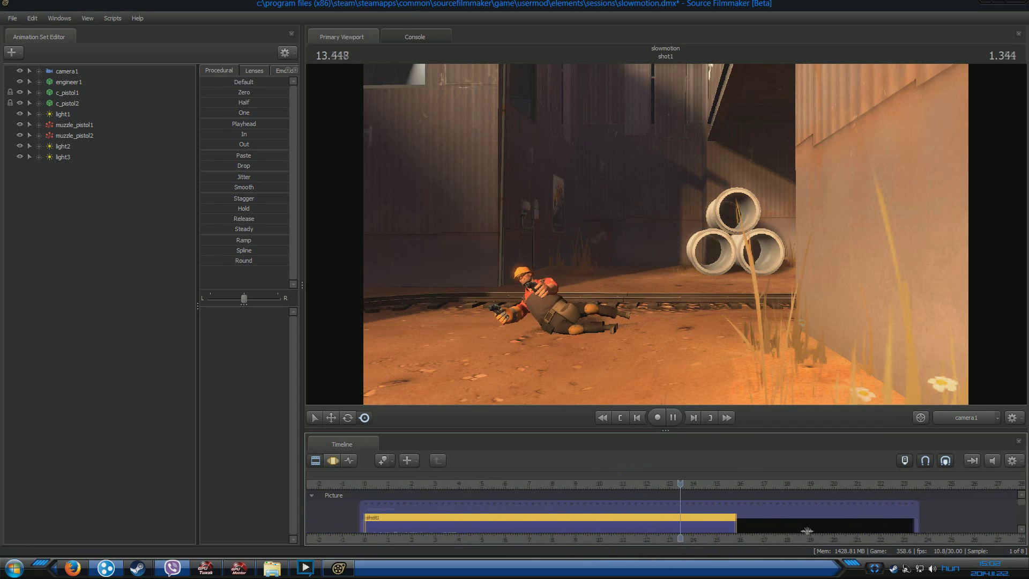
key("space")
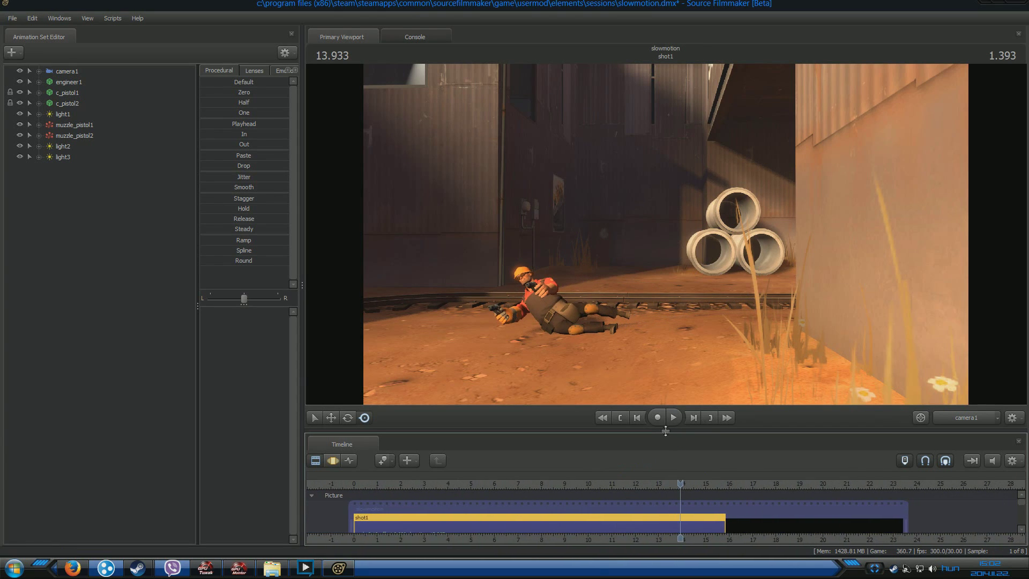
Enlarge the timeline to reach the sound tracks and set the first pistol sound clip's time scale to 0.1.
left_click_drag(666, 430, 676, 268)
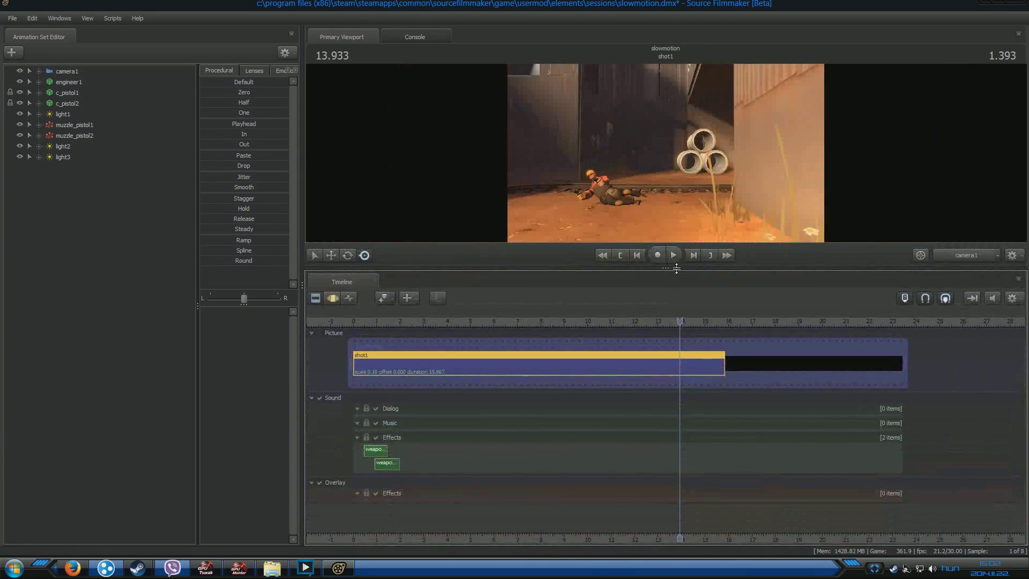
left_click(382, 448)
scroll(387, 454, "up", 2)
middle_click_drag(409, 547, 513, 457)
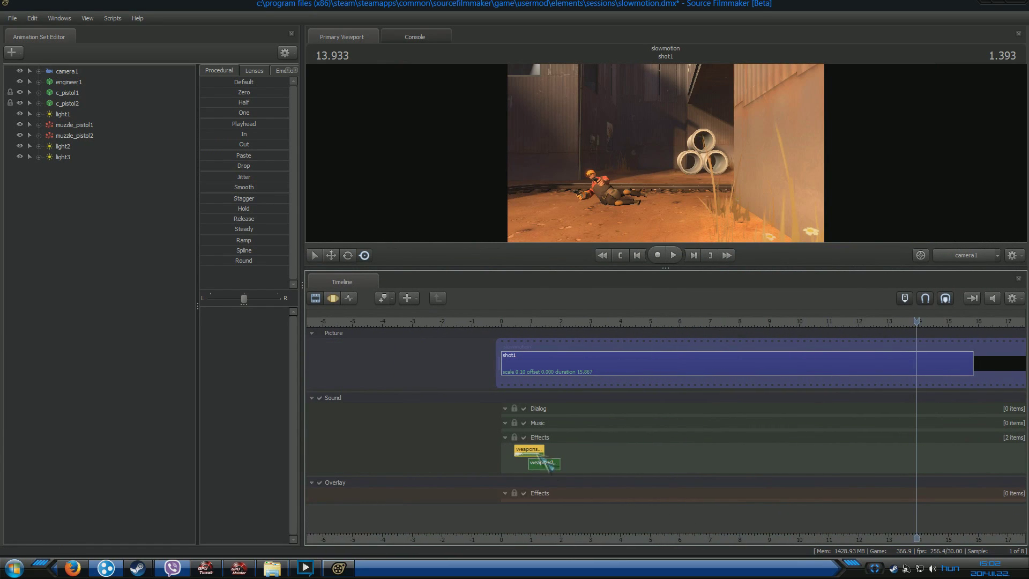
right_click(528, 447)
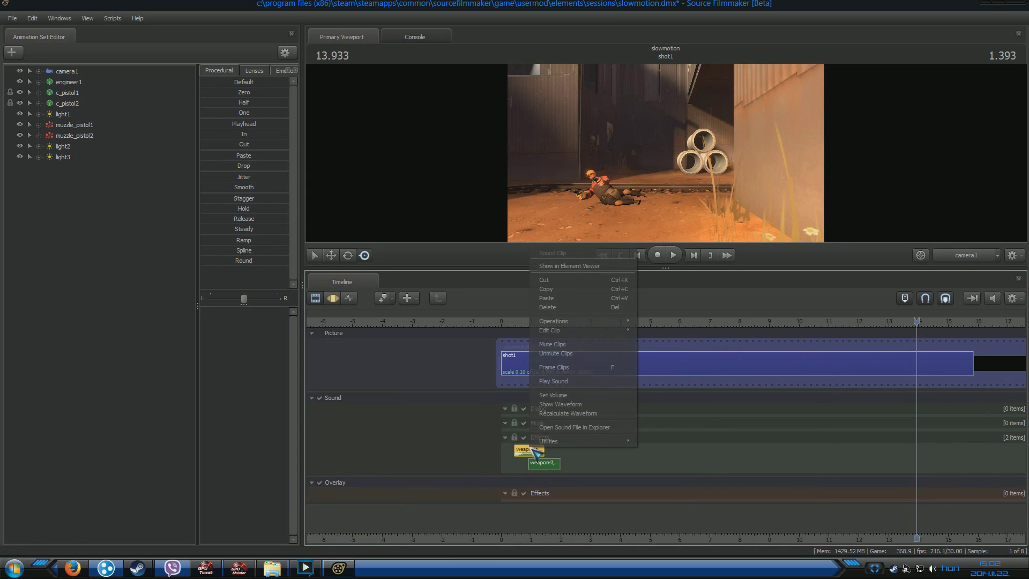
mouse_move(572, 334)
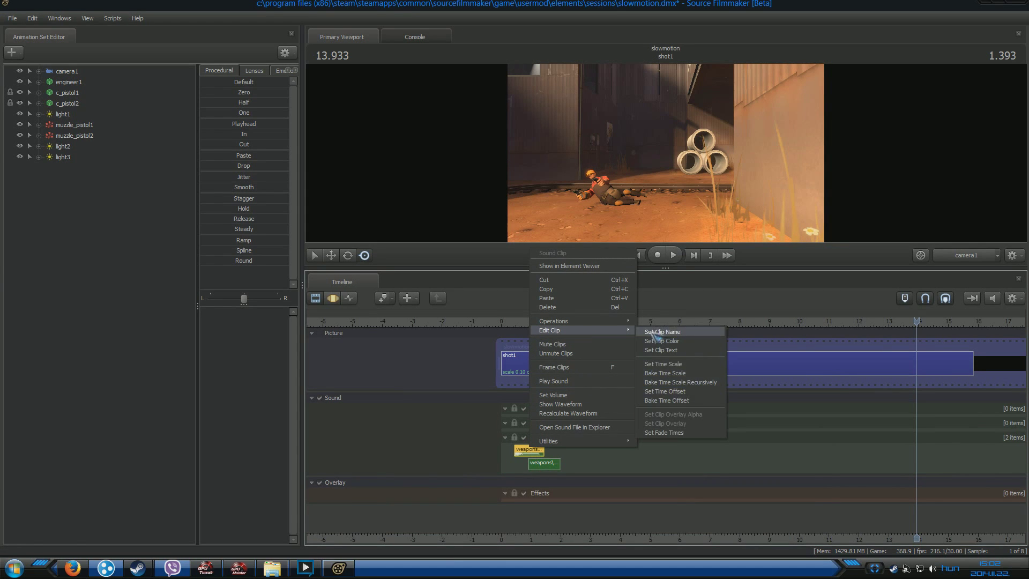
left_click(682, 365)
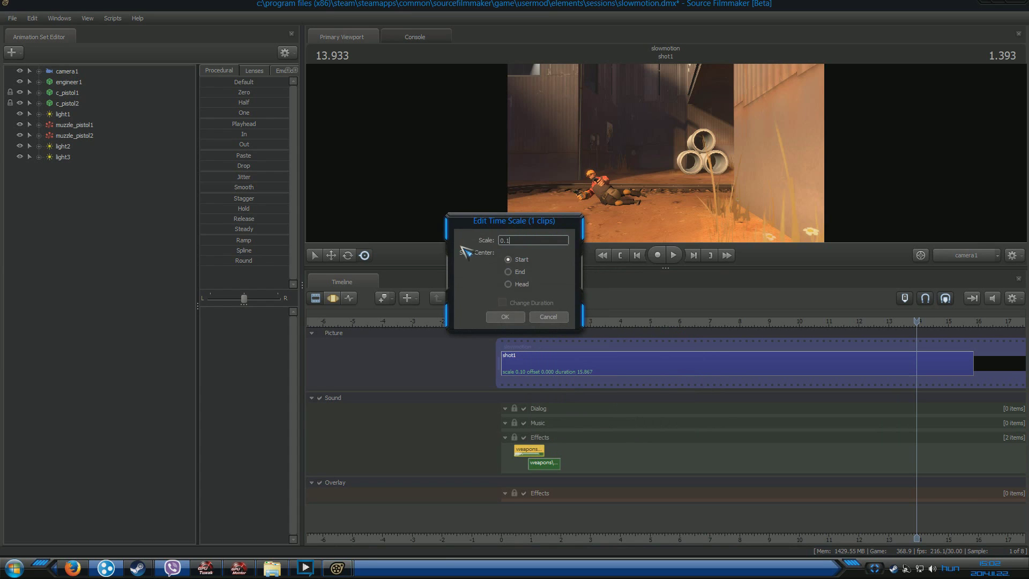
key("Return")
Extend the first pistol sound clip to about 8.4 seconds and move its start to the first shot at 4.400 seconds.
left_click_drag(541, 453, 761, 462)
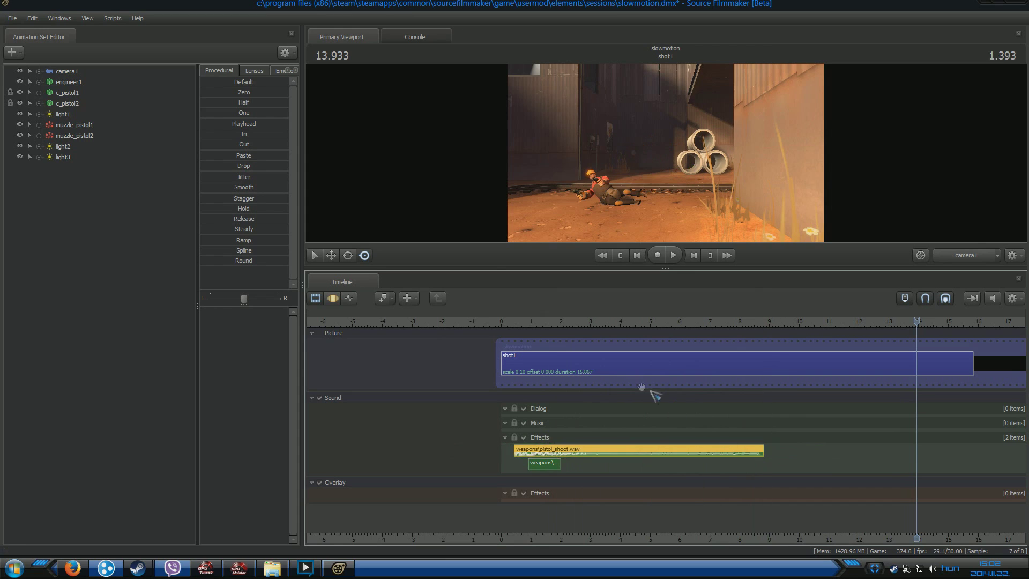
left_click_drag(531, 324, 632, 332)
left_click_drag(612, 455, 730, 448)
Set the second pistol sound clip's time scale to match the first slowed sound clip.
right_click(545, 452)
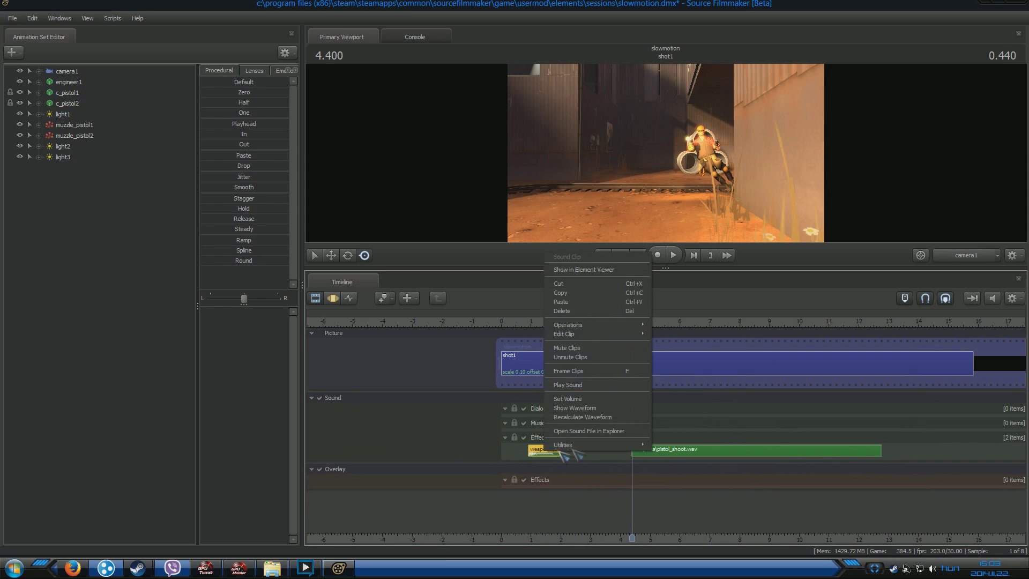
mouse_move(596, 334)
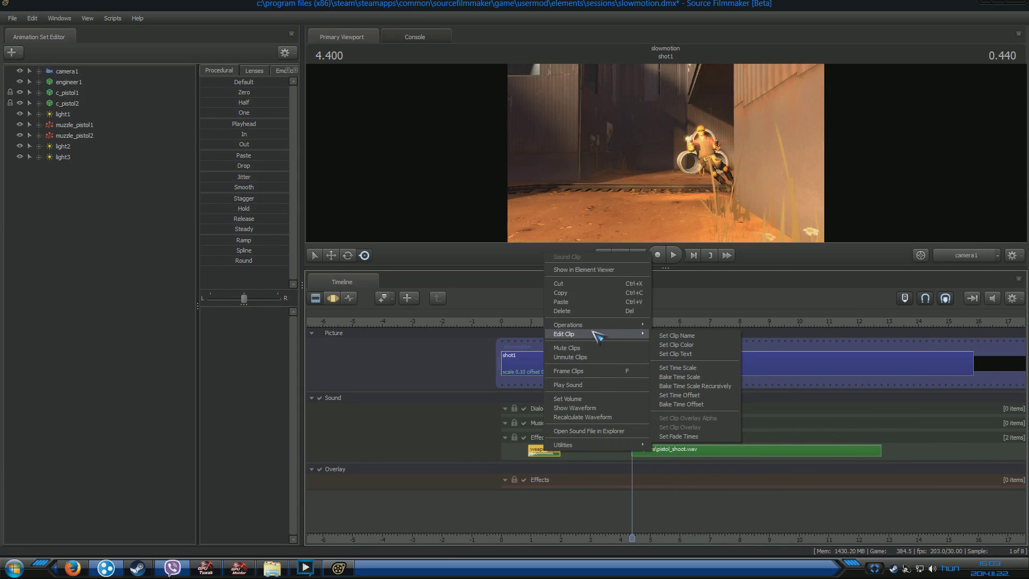
left_click(697, 369)
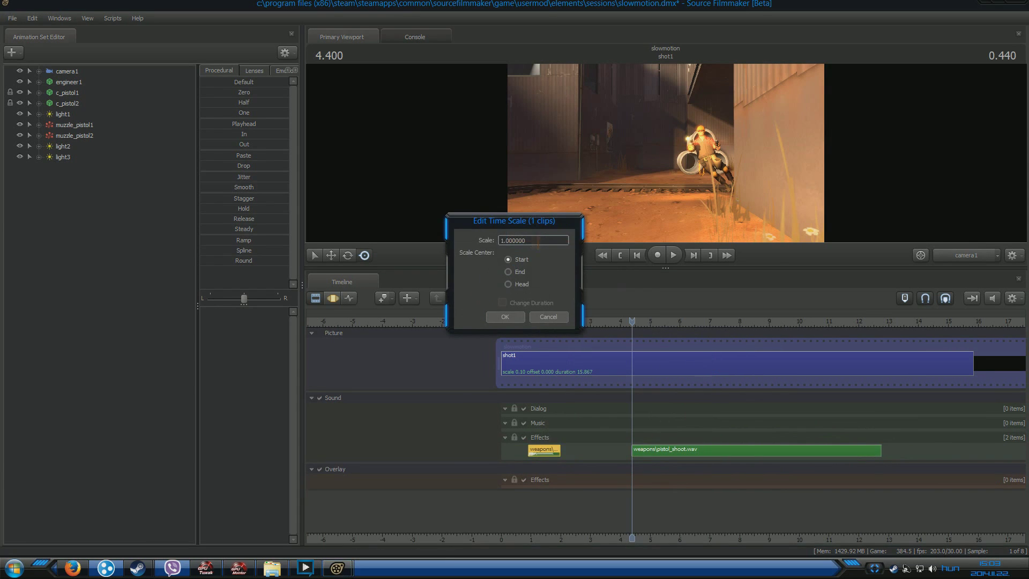
key("Return")
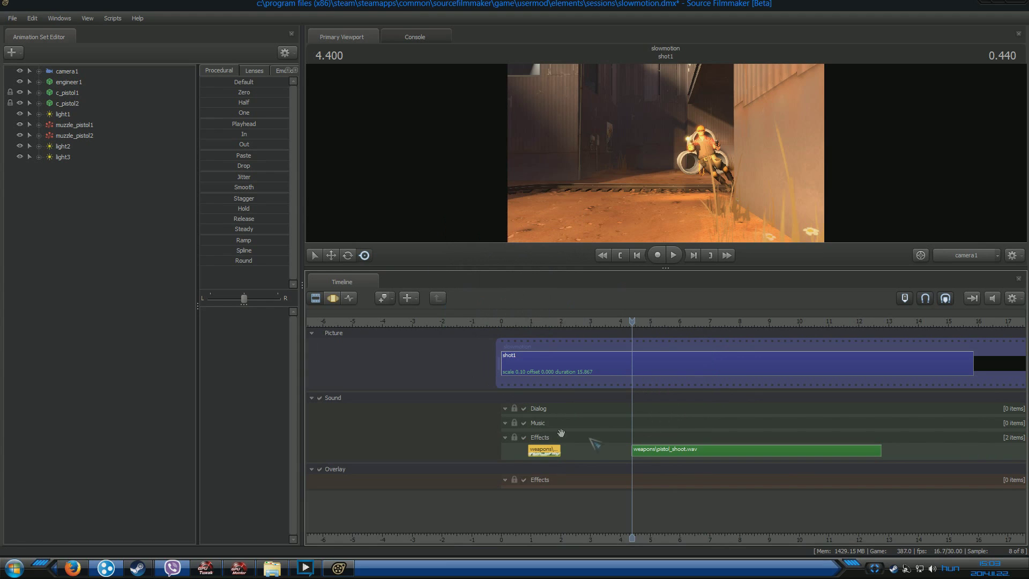
Extend the second pistol sound clip to about the first one's length and move its start to 9.400 seconds.
left_click_drag(562, 449, 776, 451)
left_click_drag(588, 455, 733, 467)
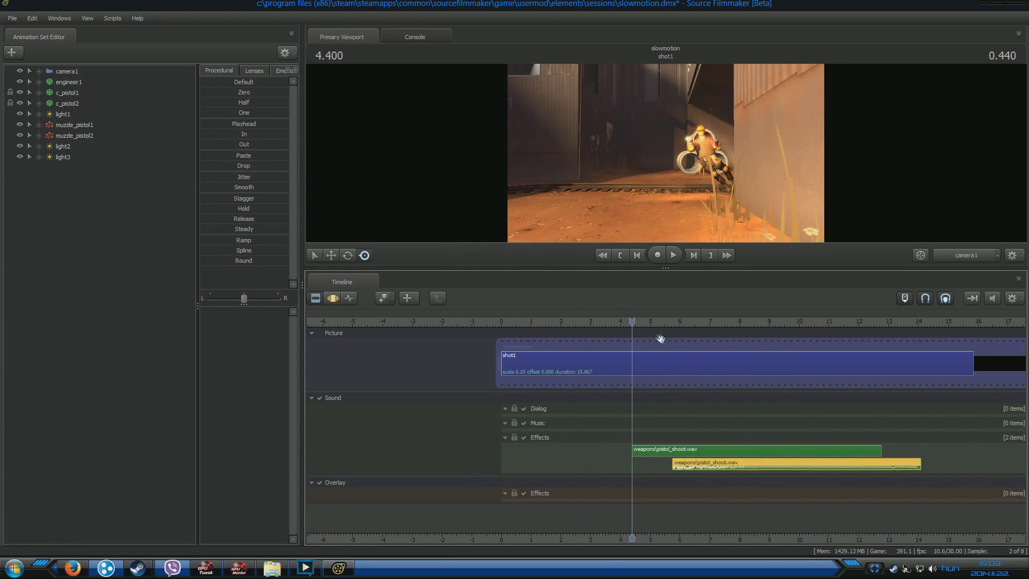
left_click_drag(634, 321, 781, 337)
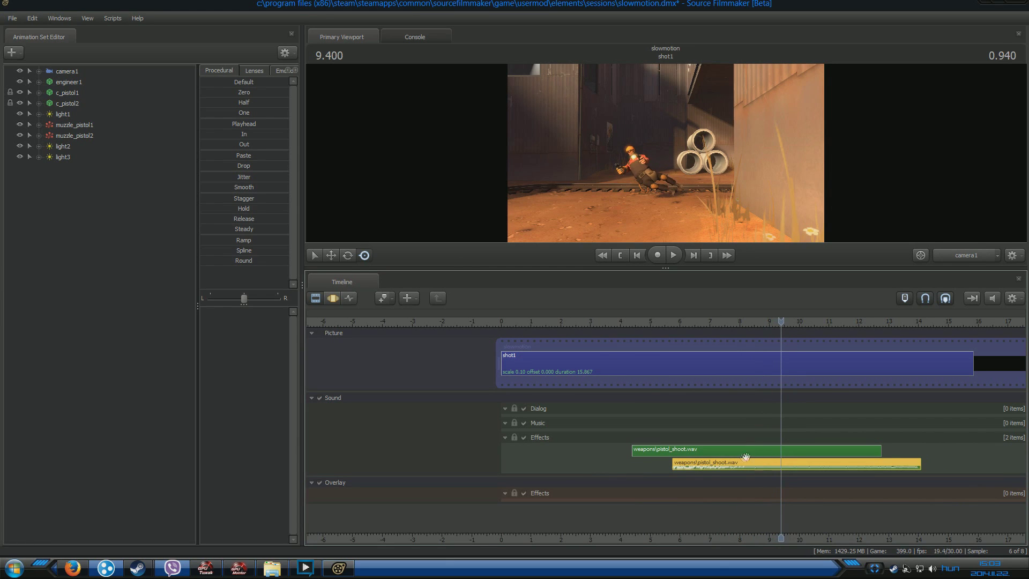
left_click_drag(746, 458, 854, 464)
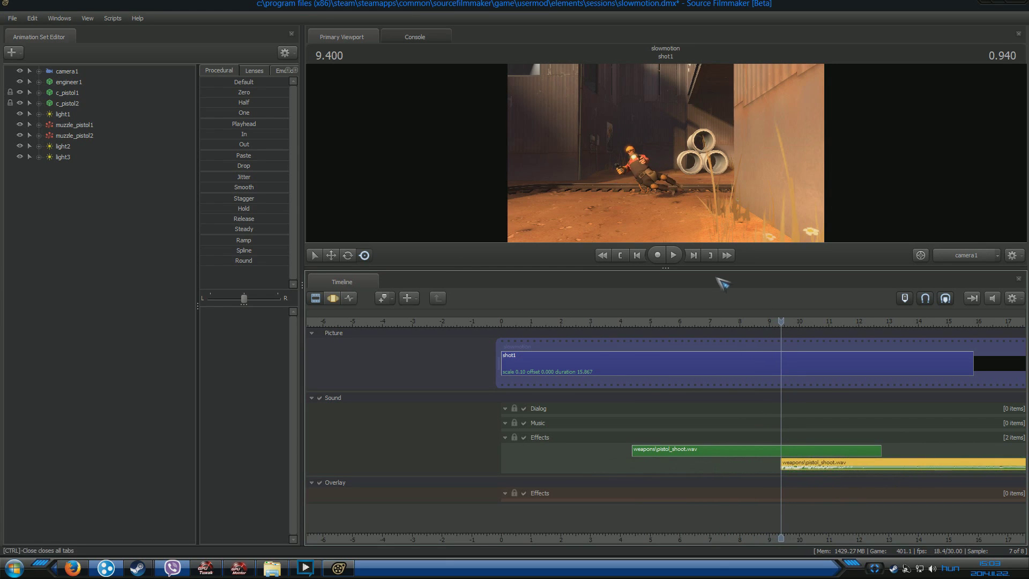
Enlarge the viewport by shrinking the timeline and return the playhead to the start of shot1.
left_click_drag(700, 268, 699, 418)
left_click(499, 471)
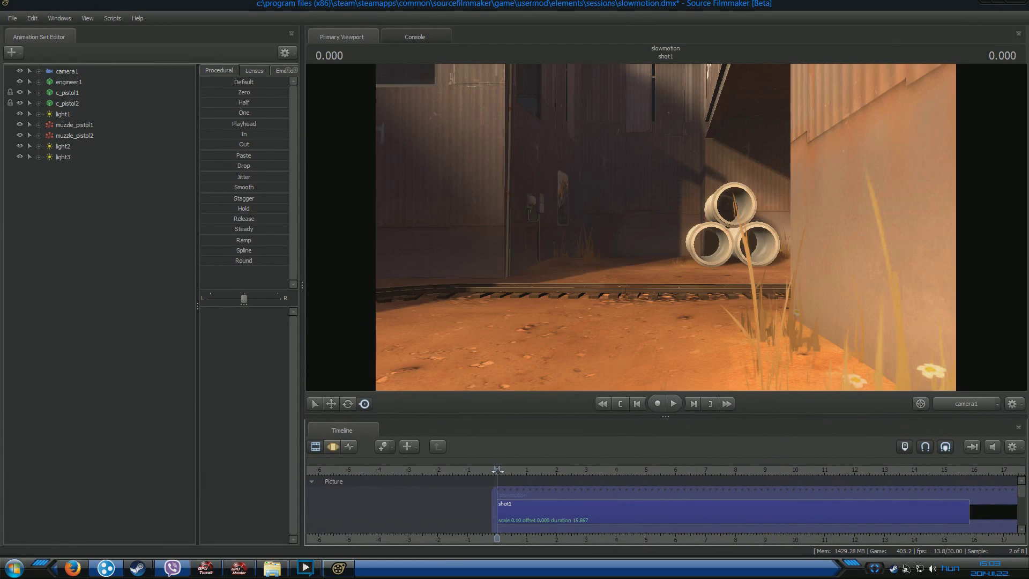
Play shot1 from its start to review the slow-motion dive and gunshots, and replay it with the repositioned camera.
key("space")
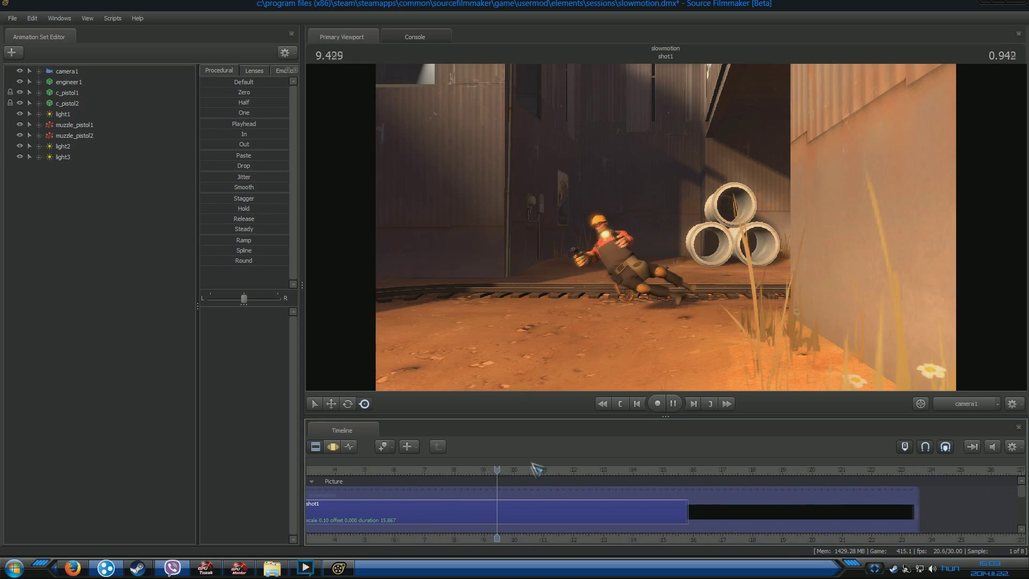
left_click_drag(541, 540, 721, 539)
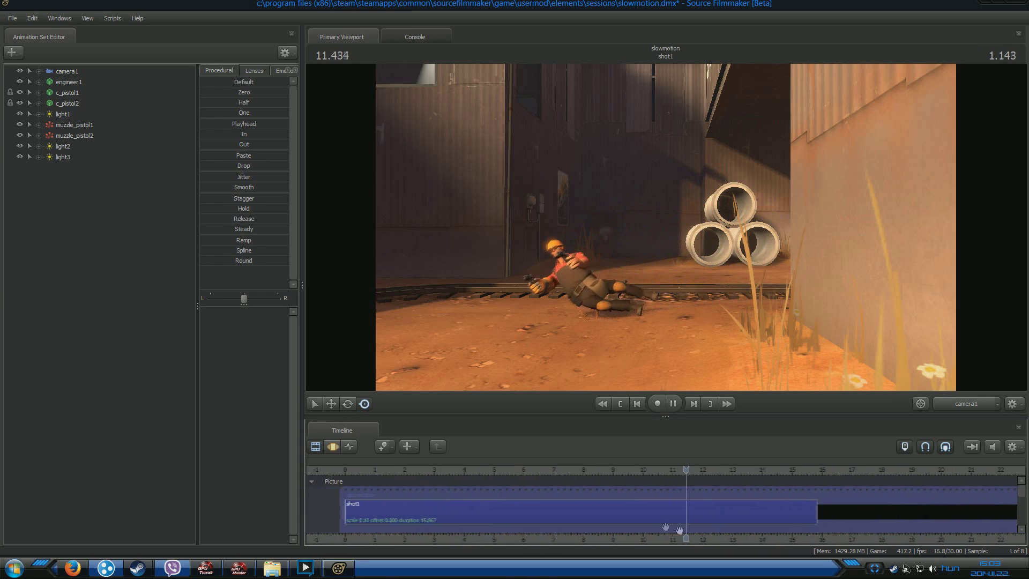
scroll(606, 517, "down", 3)
key("space")
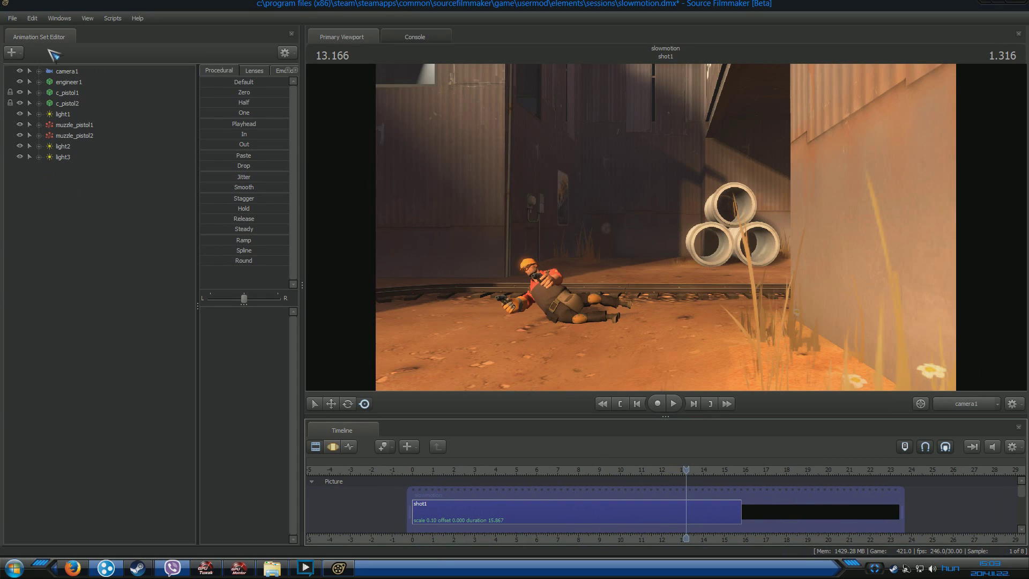
left_click(59, 71)
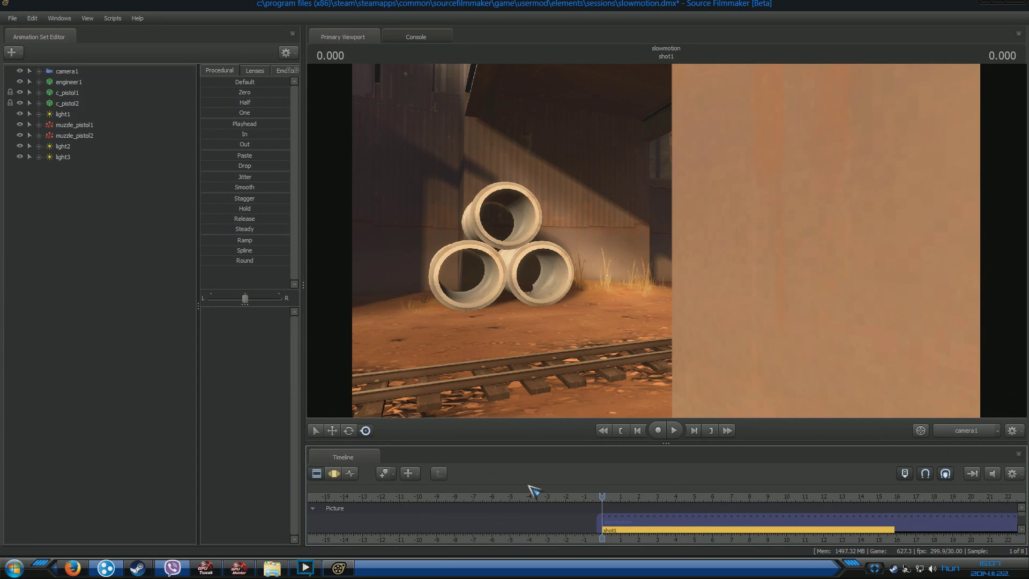
key("space")
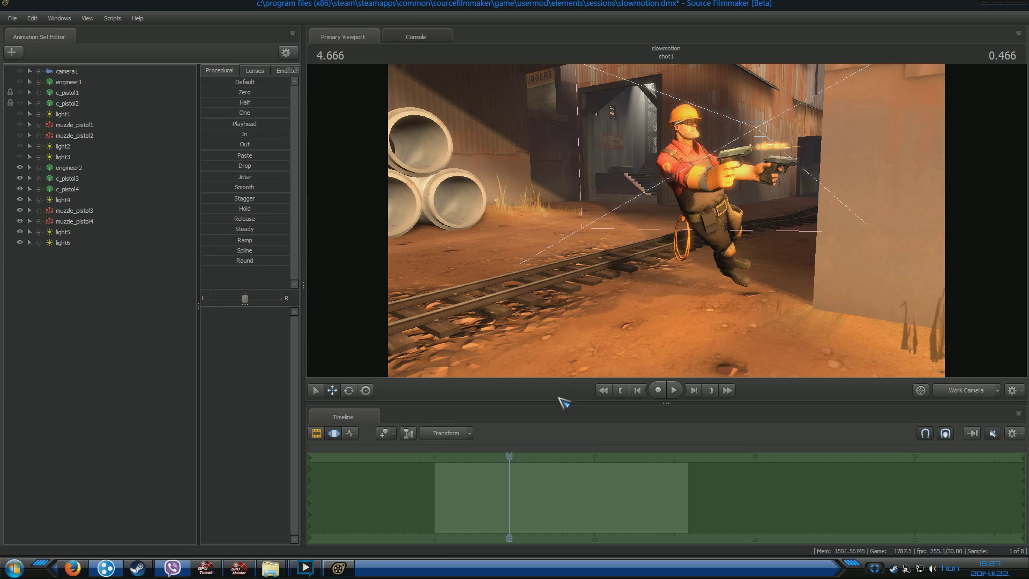
Set the time scale of the shot1 clip to 0 without changing its duration.
left_click(329, 432)
right_click(481, 497)
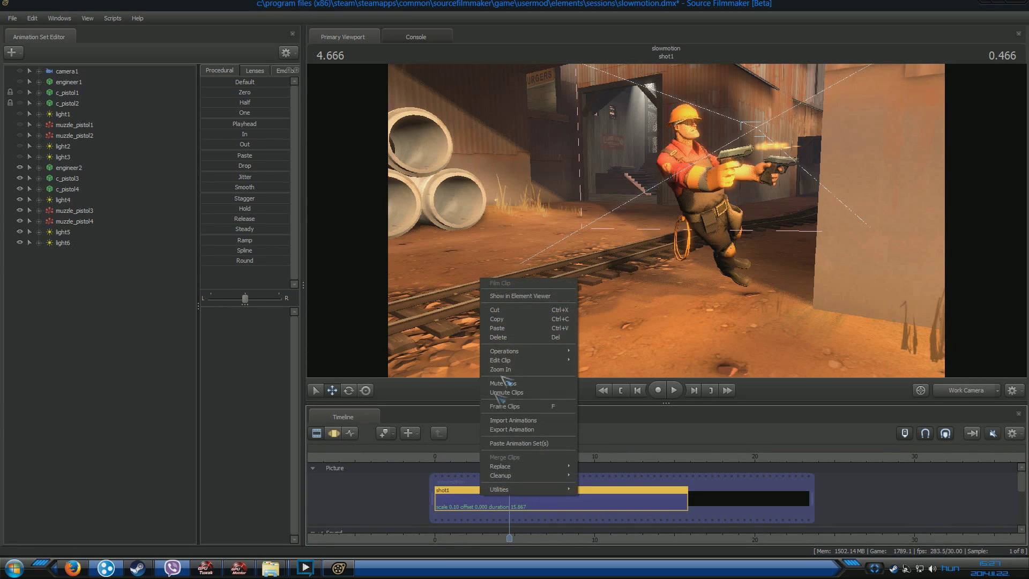
mouse_move(510, 361)
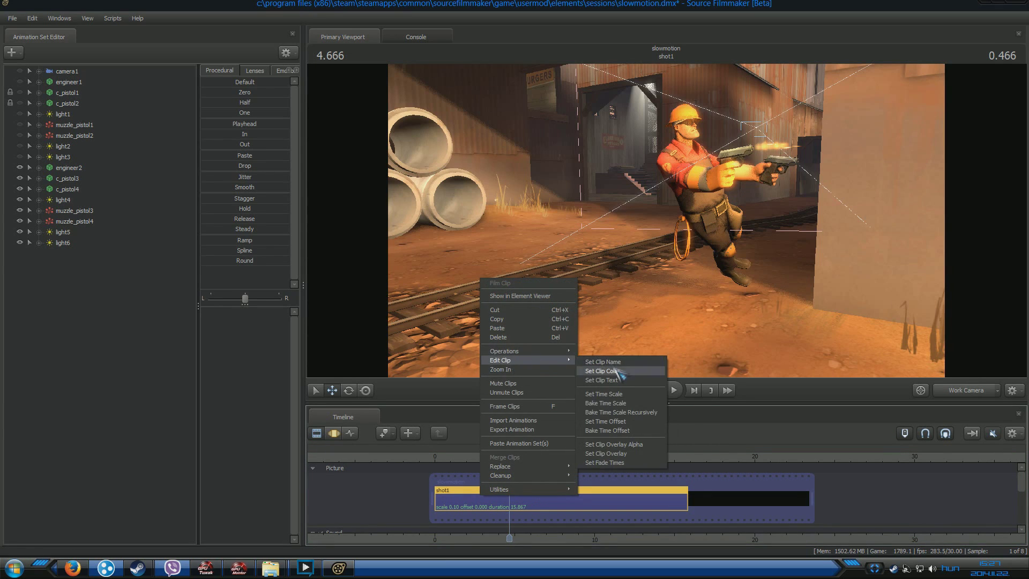
left_click(604, 394)
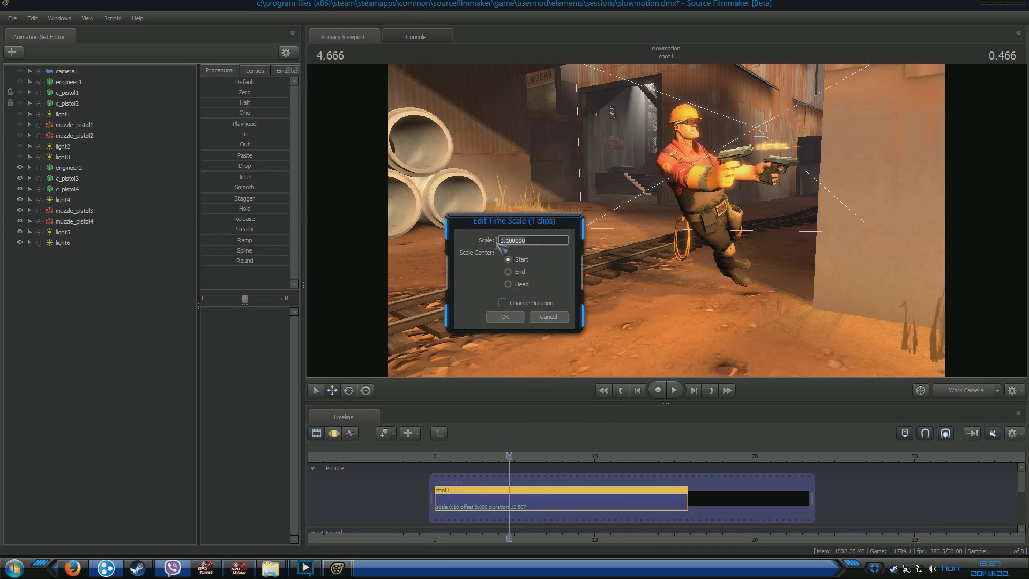
type("0")
left_click(508, 318)
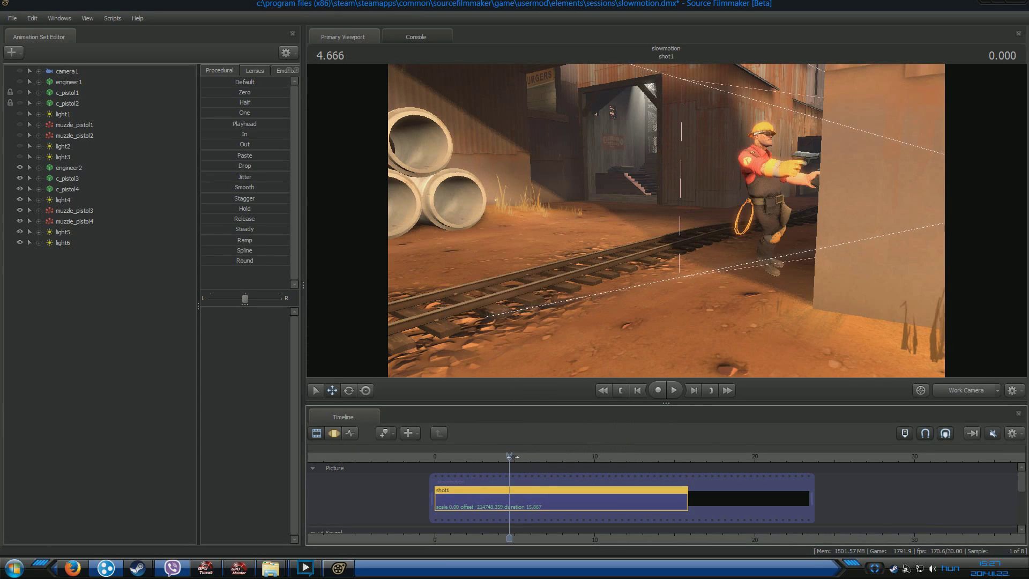
Scrub shot1 to 4.566 seconds and examine camera1's animation curves in the Graph Editor.
mouse_move(491, 457)
left_mouse_down()
mouse_move(546, 457)
mouse_move(509, 464)
left_mouse_up()
left_click(67, 72)
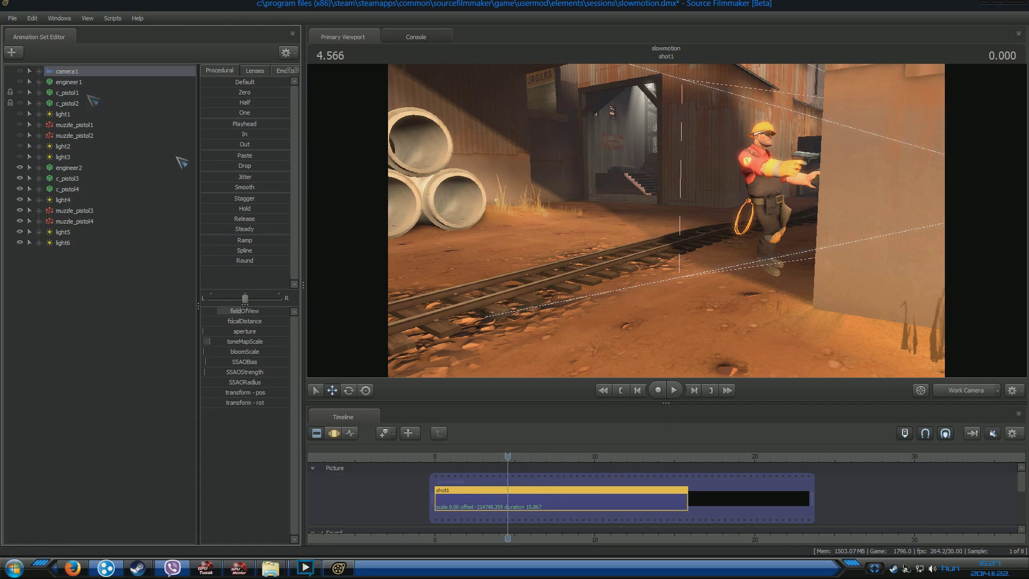
left_click(354, 433)
scroll(507, 493, "down", 3)
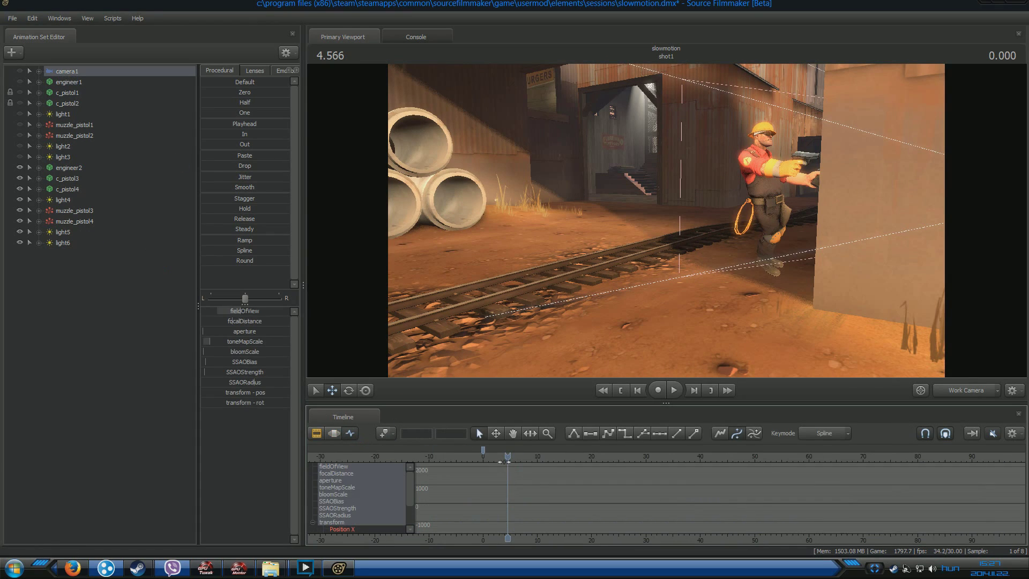
Set the time scale of the shot1 clip back to 0.10.
left_click(317, 433)
right_click(538, 506)
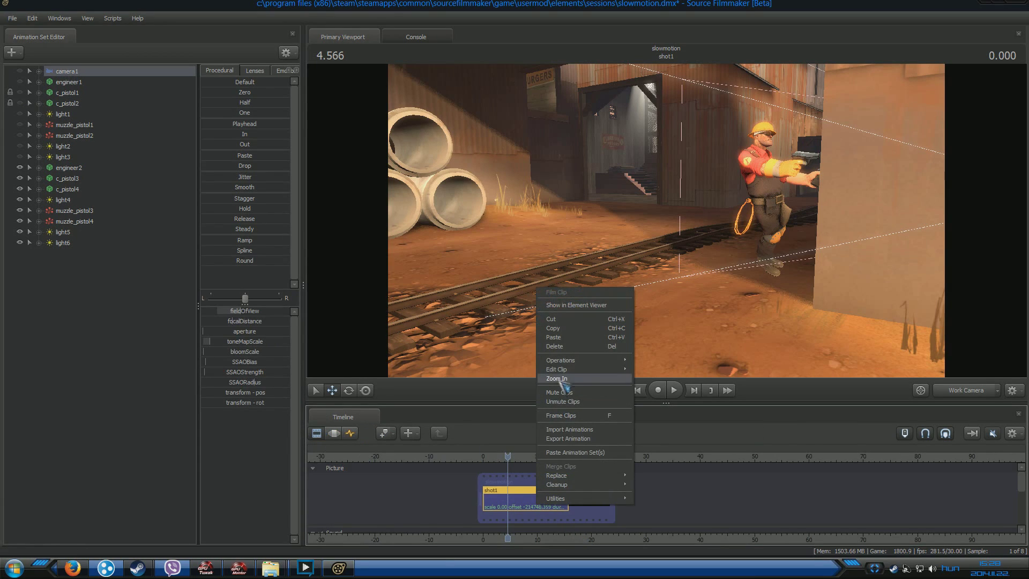
mouse_move(568, 369)
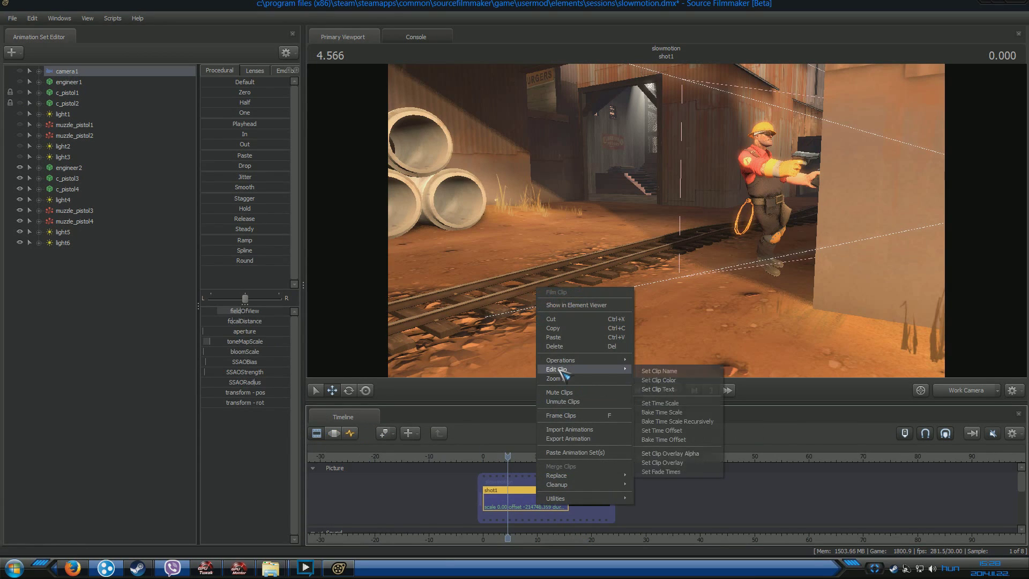
left_click(662, 403)
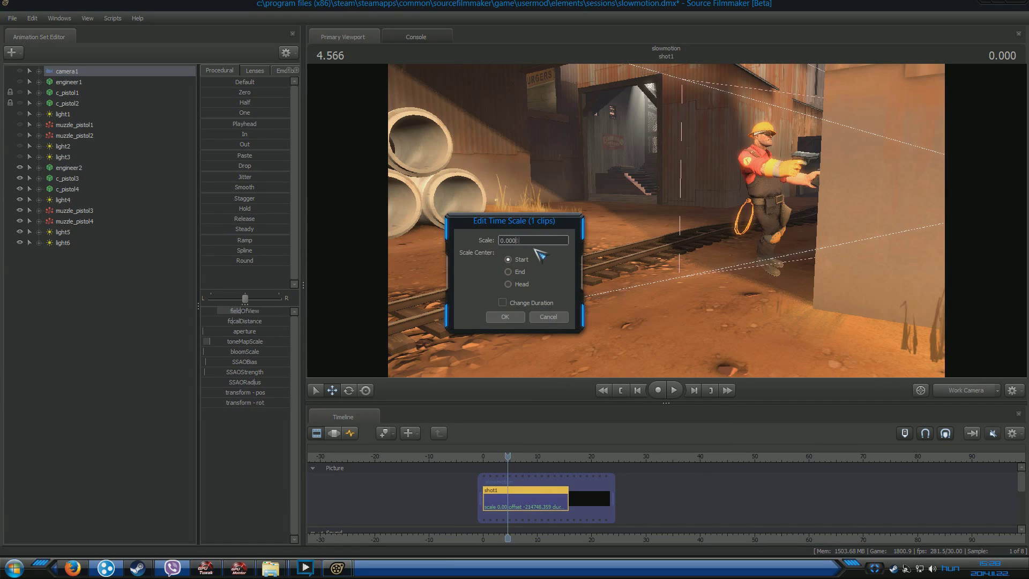
key("Return")
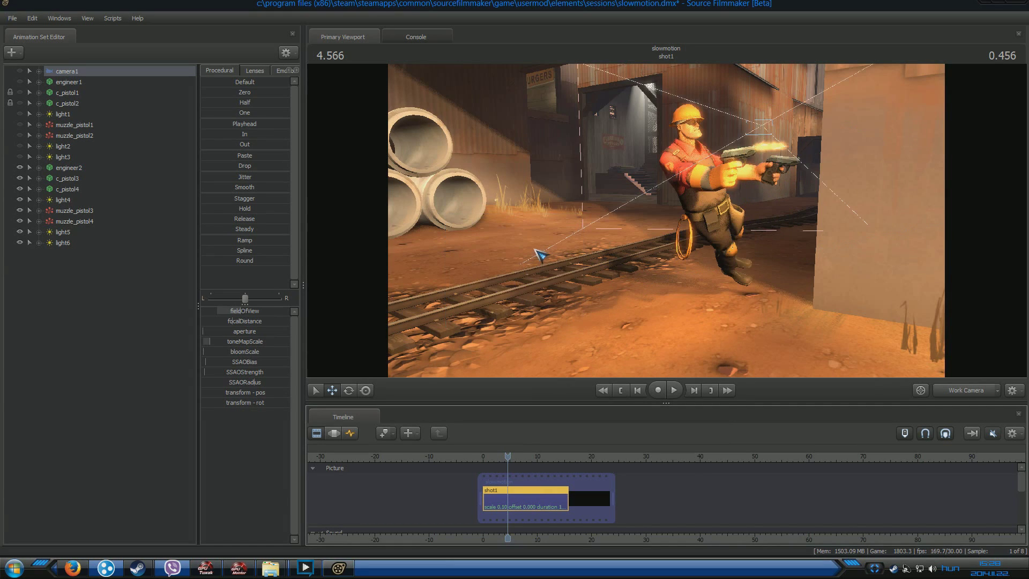
Hold engineer2 and c_pistol3 in their 4.566-second pose throughout the shot with the Playhead preset in the Motion Editor.
left_click(334, 433)
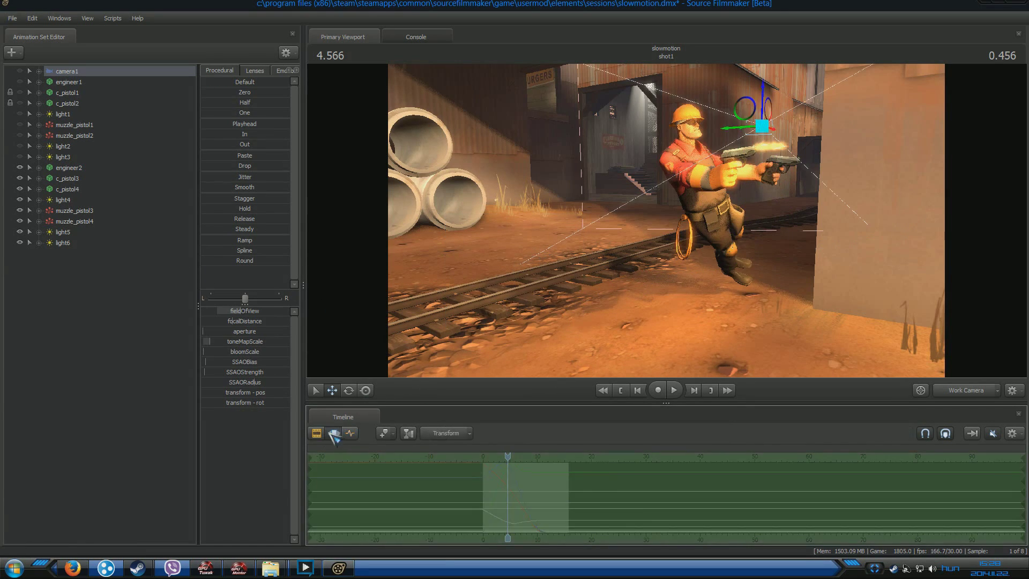
left_click(317, 433)
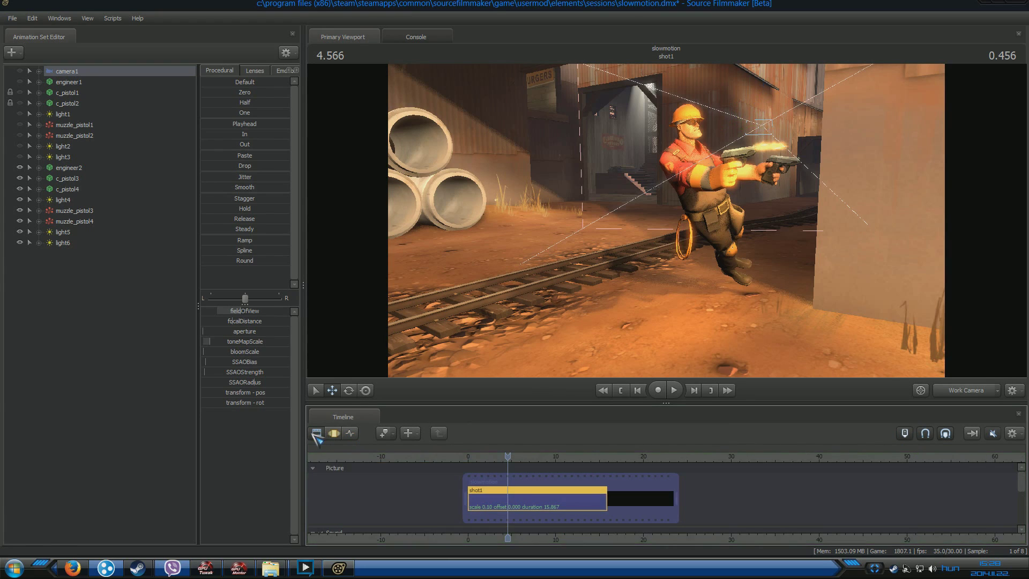
left_click(69, 168)
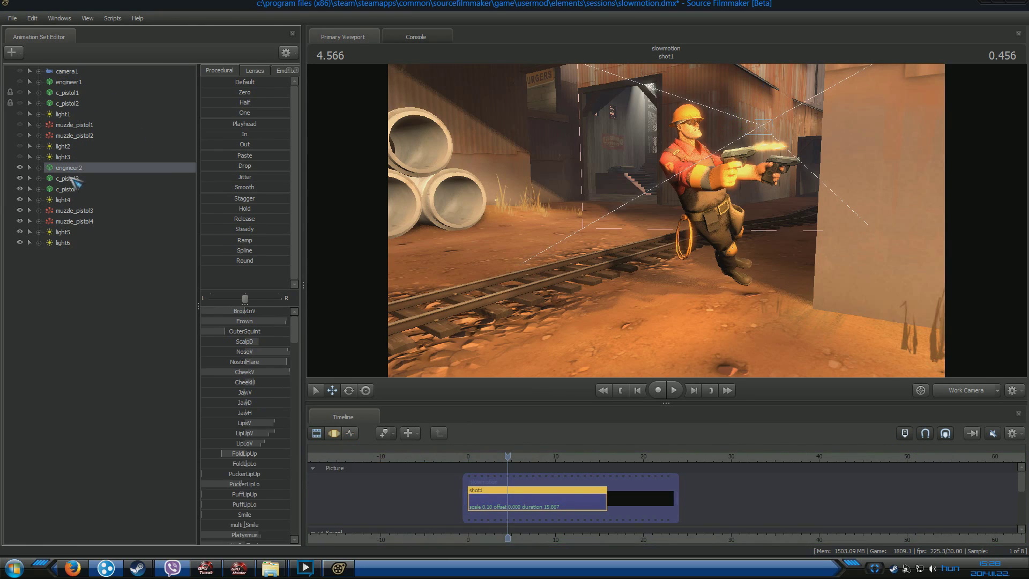
left_click(335, 433)
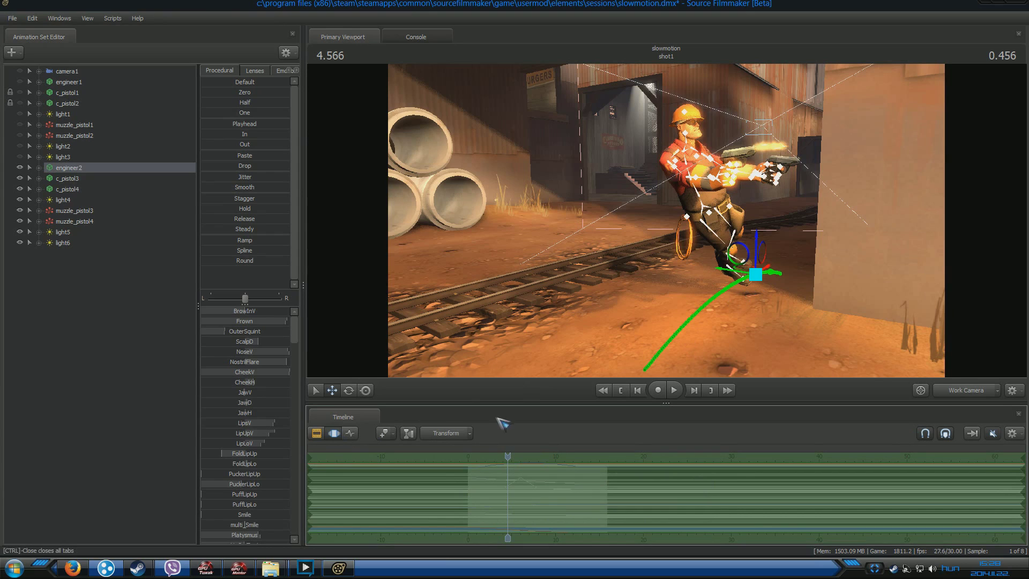
left_click(131, 179)
left_click_drag(241, 123, 279, 123)
Apply the Playhead preset at 4.566 seconds to c_pistol4, light4, muzzle_pistol3, muzzle_pistol4, light5 and light6.
left_click(144, 191)
left_click(95, 198)
left_click(64, 211)
left_click(74, 221)
left_click(90, 232)
left_click(145, 243)
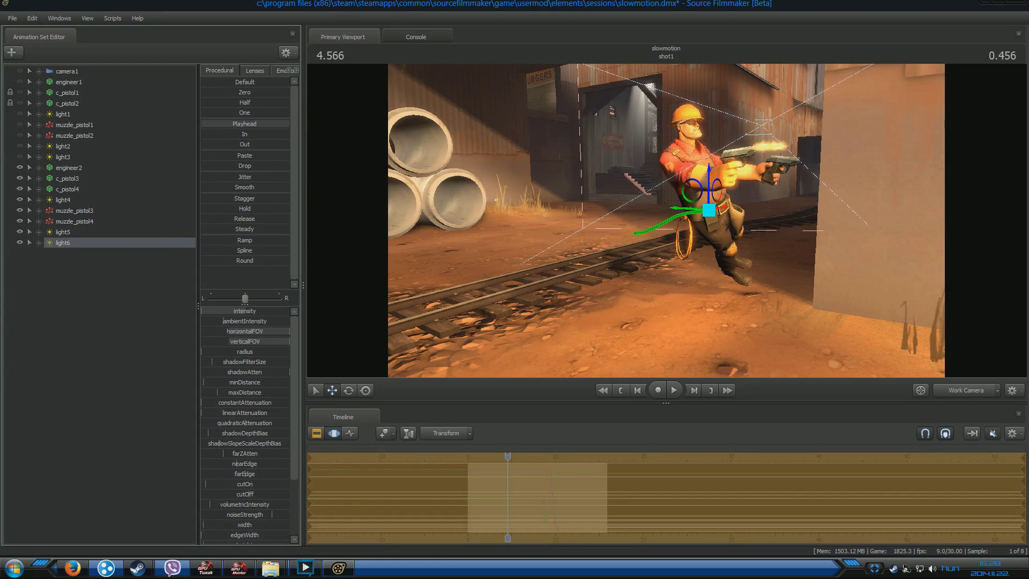
Scrub to 4.633 seconds and bring the work camera close to the engineer to inspect the pistols and muzzle flashes.
mouse_move(508, 457)
left_mouse_down()
mouse_move(482, 458)
mouse_move(529, 461)
mouse_move(509, 472)
mouse_move(508, 462)
left_mouse_up()
left_click_drag(626, 329, 660, 313)
key("w")
key("s")
mouse_move(666, 222)
left_mouse_down()
mouse_move(666, 236)
mouse_move(666, 222)
left_mouse_up()
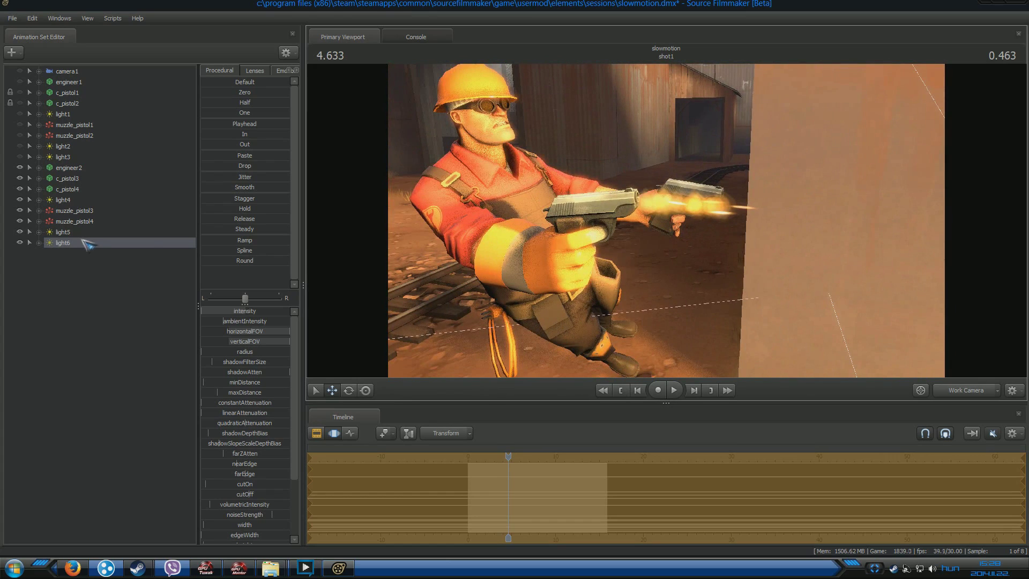
Freeze the muzzle_pistol3 particle system at 4.633 seconds.
left_click(80, 221)
left_click(80, 211)
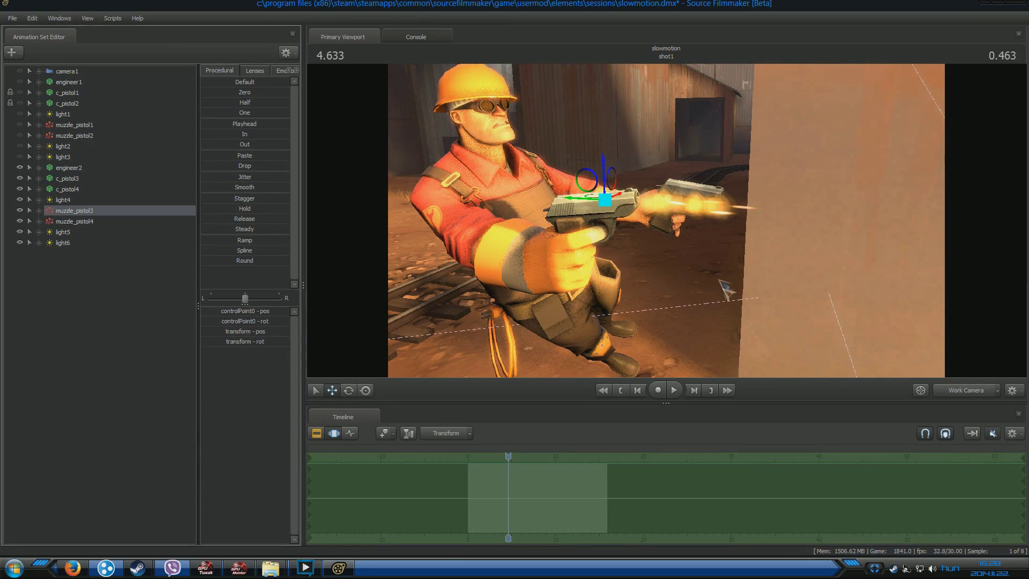
key("d")
left_click_drag(719, 280, 666, 222)
key("a")
key("s")
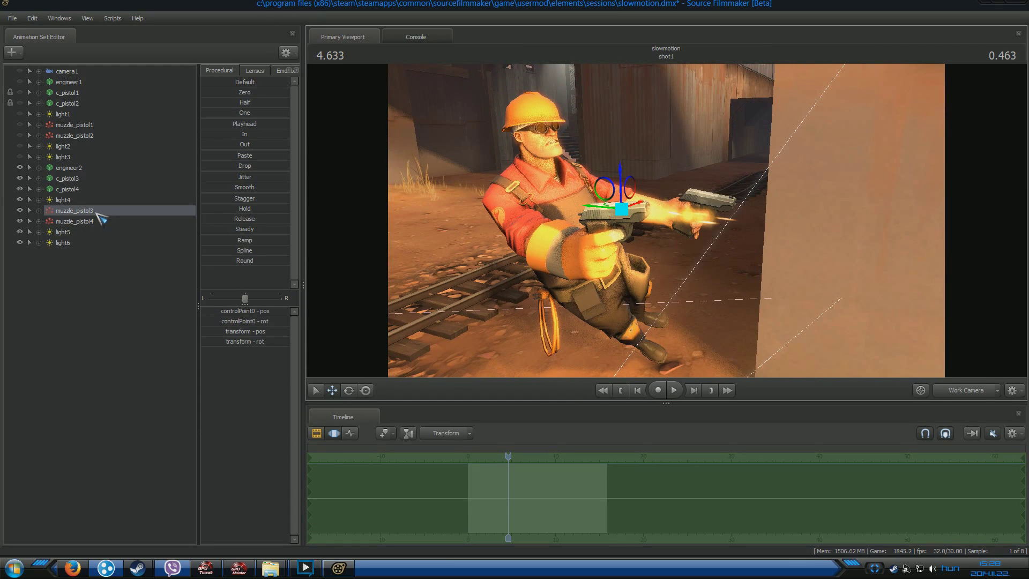
right_click(96, 214)
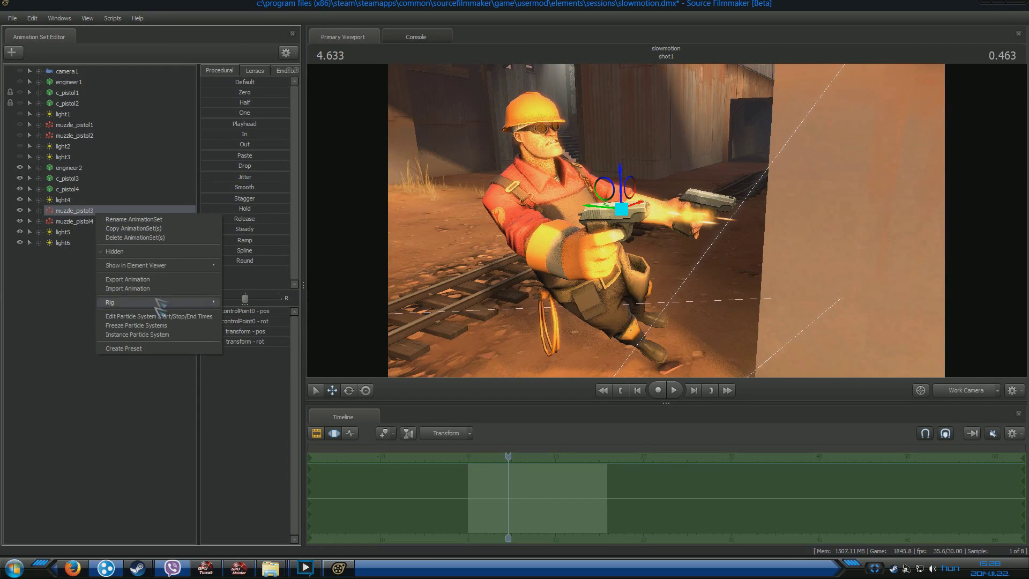
left_click(150, 326)
Play the shot from an earlier time to 4.833 seconds to check the frozen pose and muzzle flash.
left_click_drag(508, 456, 489, 471)
key("space")
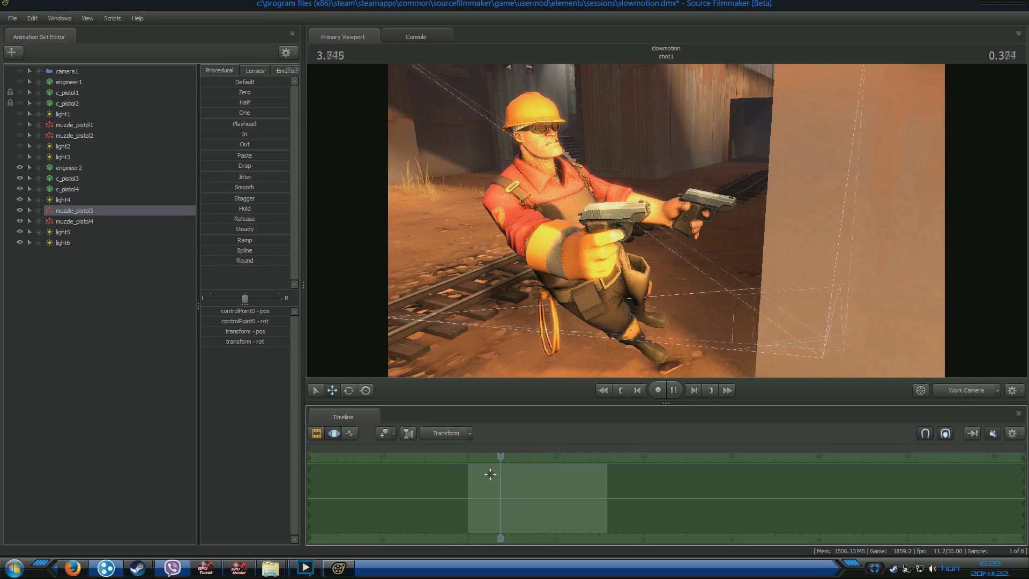
key("space")
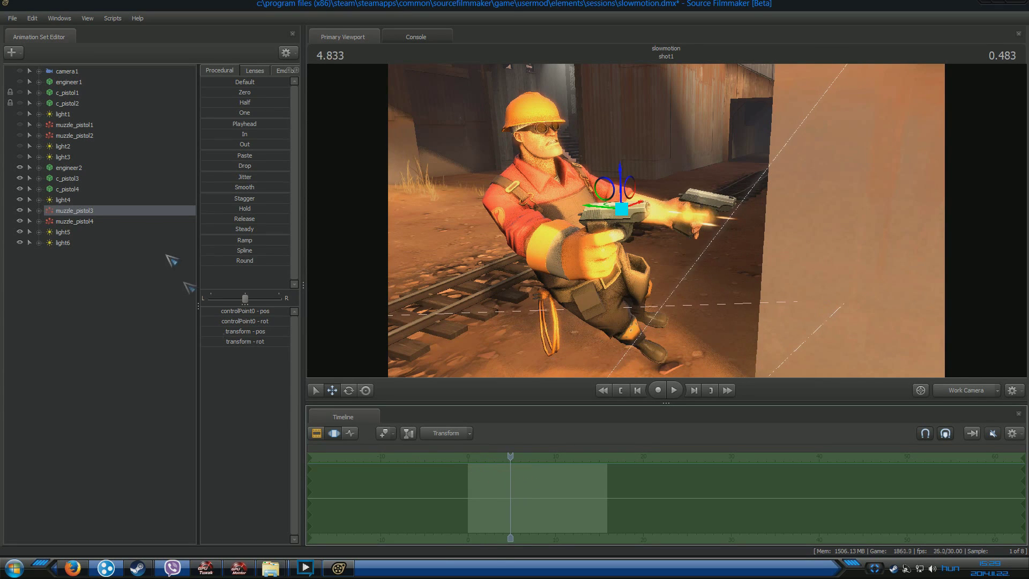
Set muzzle_pistol3's particle times to start 0, emission duration 60, lifetime 60 and time scale 1.
right_click(69, 210)
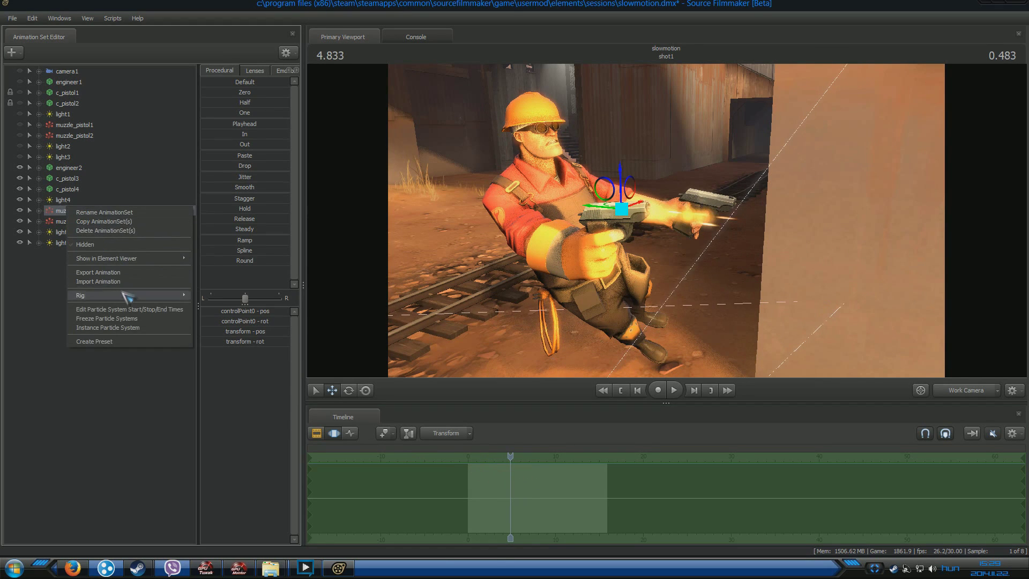
left_click(124, 310)
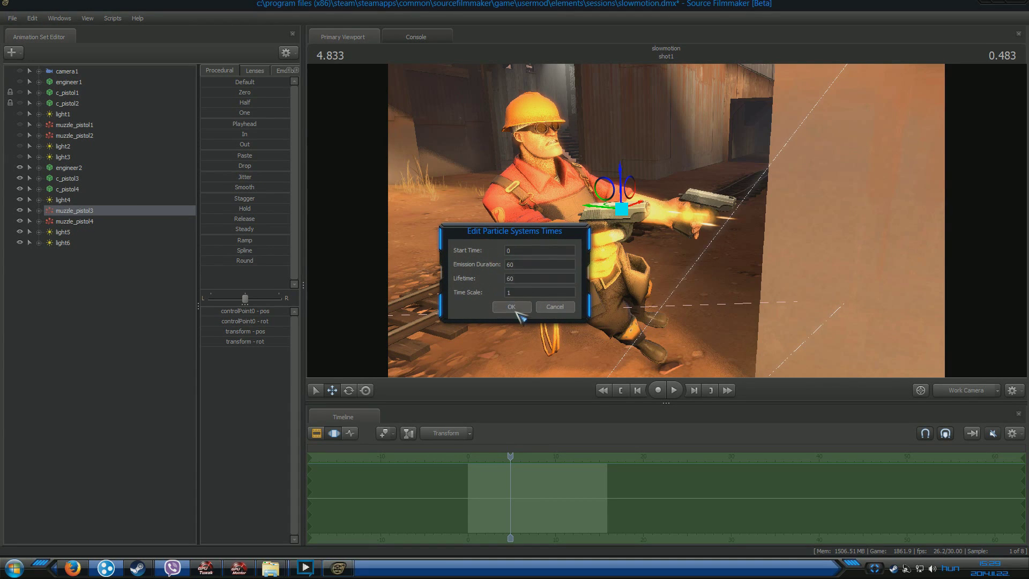
left_click(514, 310)
Check the muzzle flash near the shot's start and freeze the muzzle_pistol3 particle system at 0.300 seconds.
left_click_drag(510, 457, 464, 457)
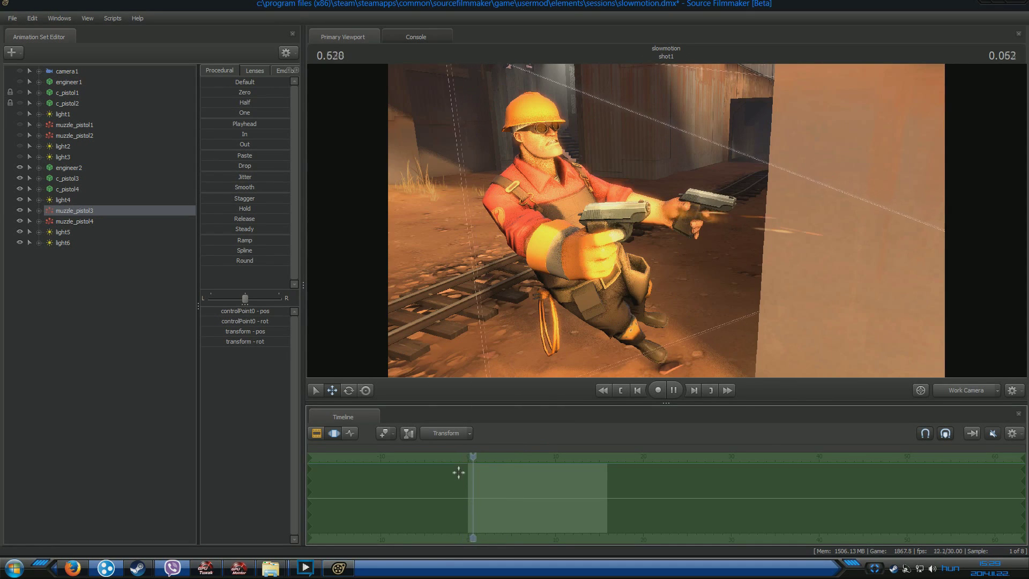
key("space")
left_click_drag(475, 458, 470, 458)
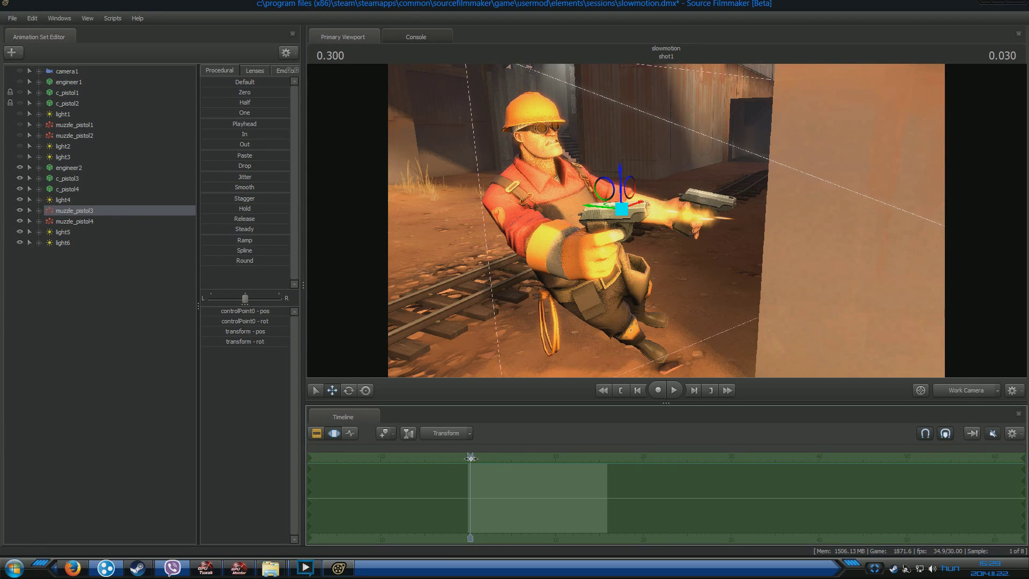
scroll(473, 462, "up", 5)
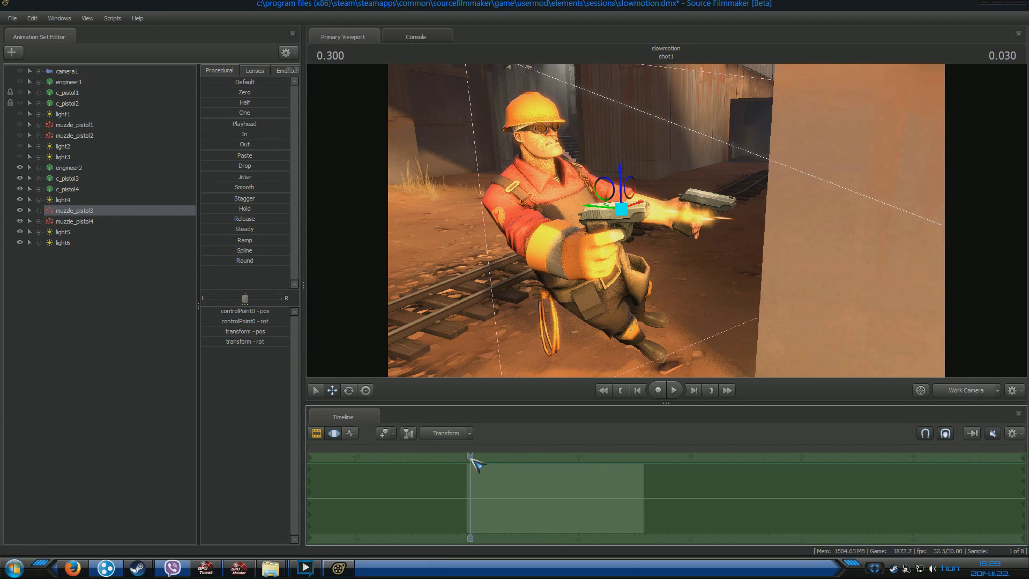
right_click(135, 215)
left_click(198, 325)
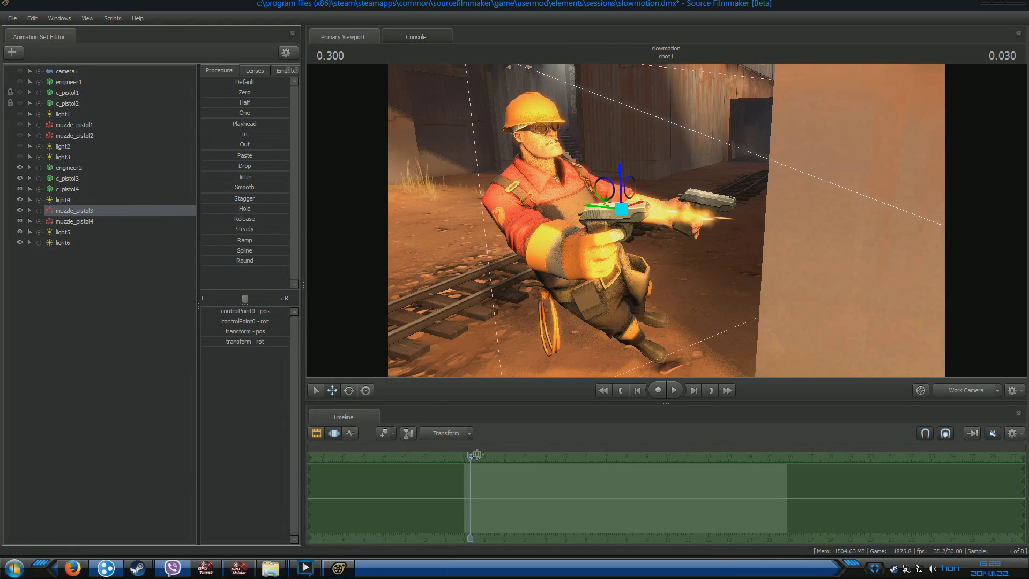
Play the opening of the shot repeatedly to check muzzle_pistol3's frozen muzzle flash.
key("space")
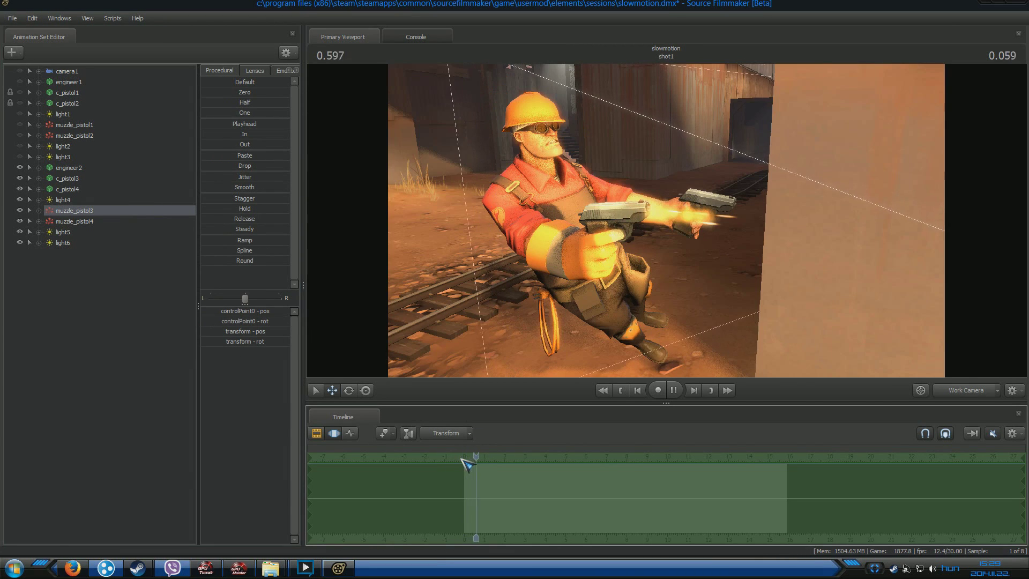
left_click_drag(490, 457, 463, 458)
key("space")
key("space")
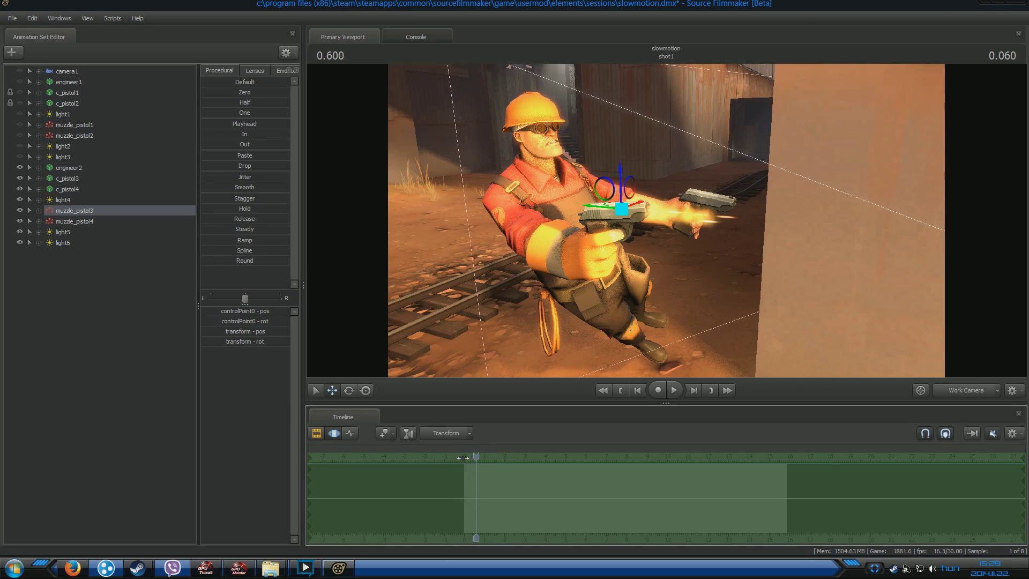
Set muzzle_pistol3's particle start time to -0.3.
right_click(118, 217)
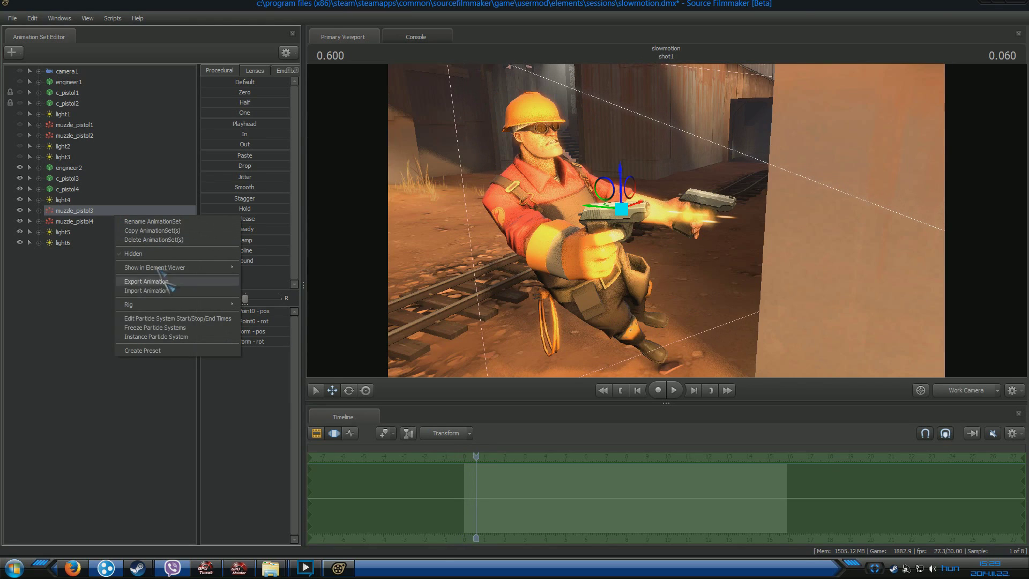
left_click(189, 319)
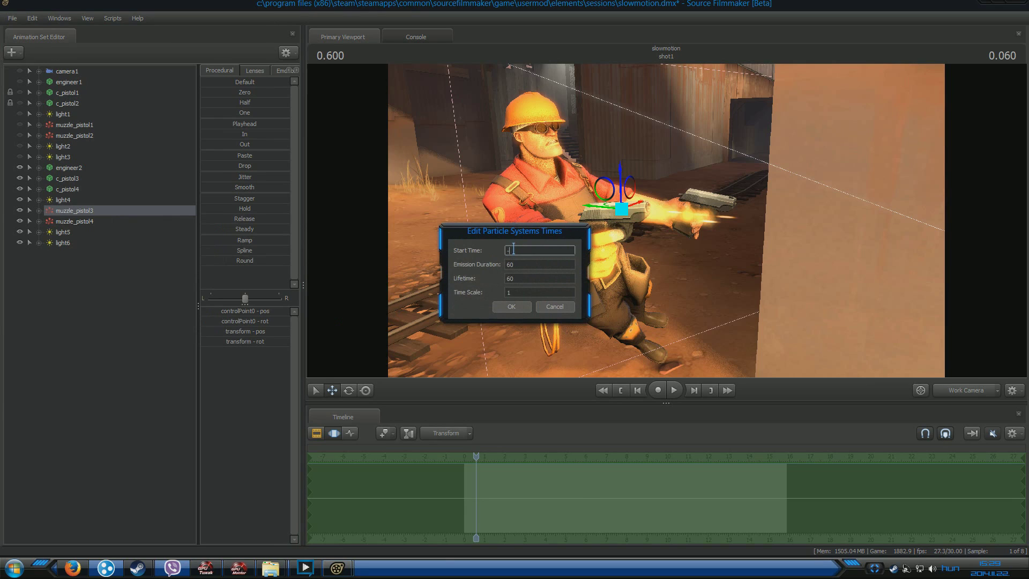
type("-0.3")
key("Return")
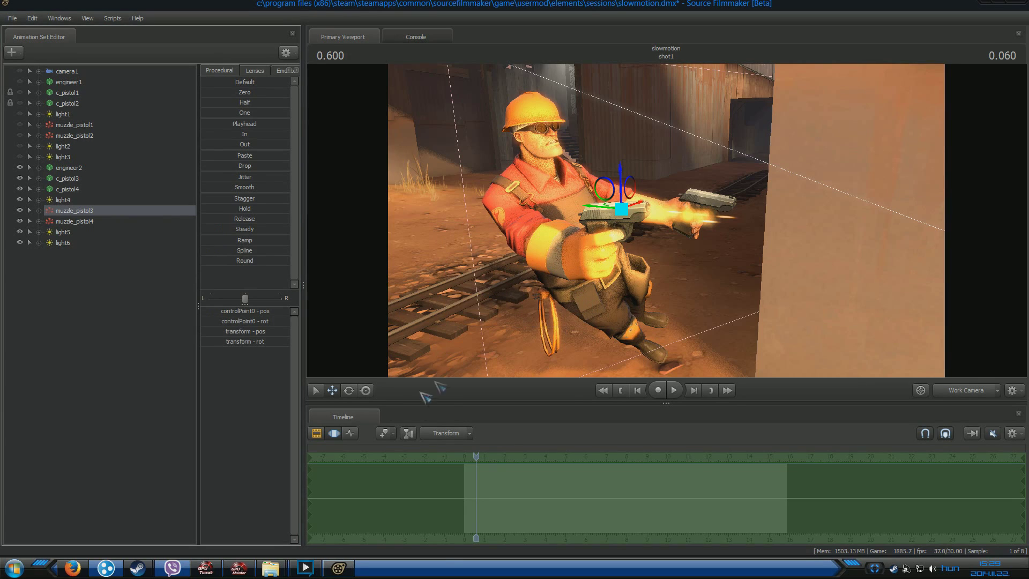
Freeze the muzzle_pistol3 particle system at 0.000 seconds.
left_click_drag(485, 459, 464, 459)
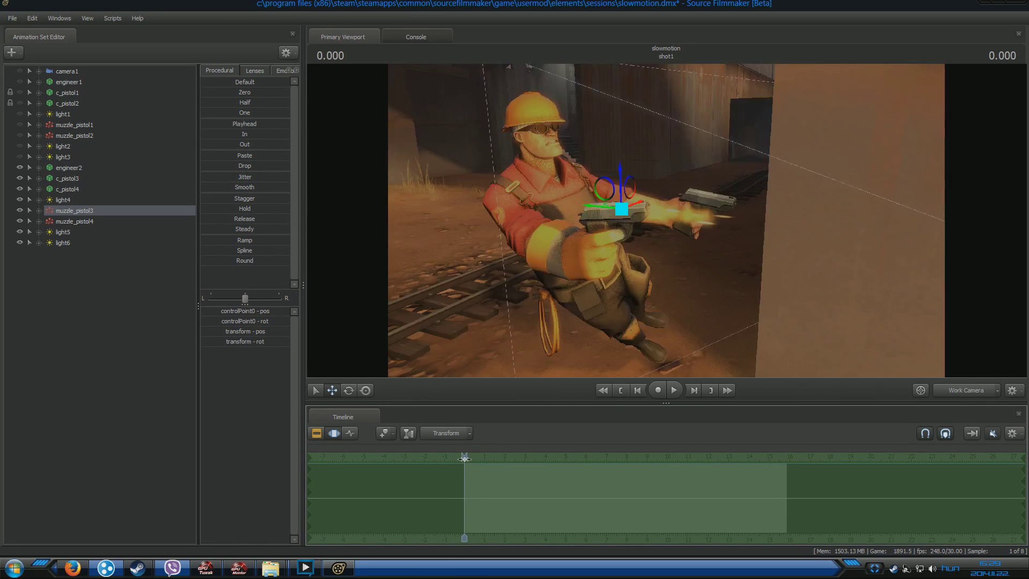
right_click(157, 211)
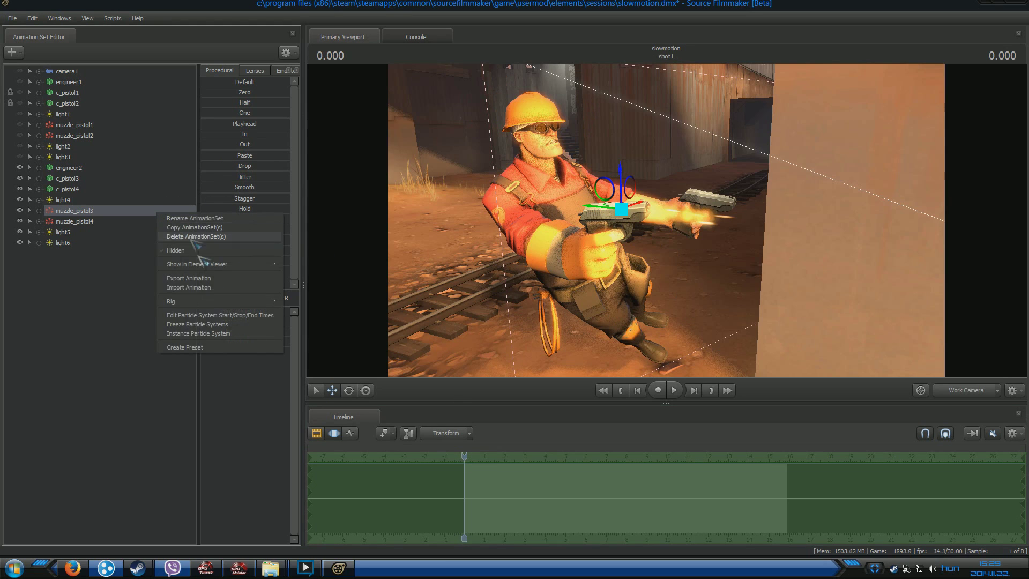
left_click(212, 324)
Play the shot from before its start to 3.166 seconds to check the muzzle flash.
left_click_drag(464, 457, 453, 457)
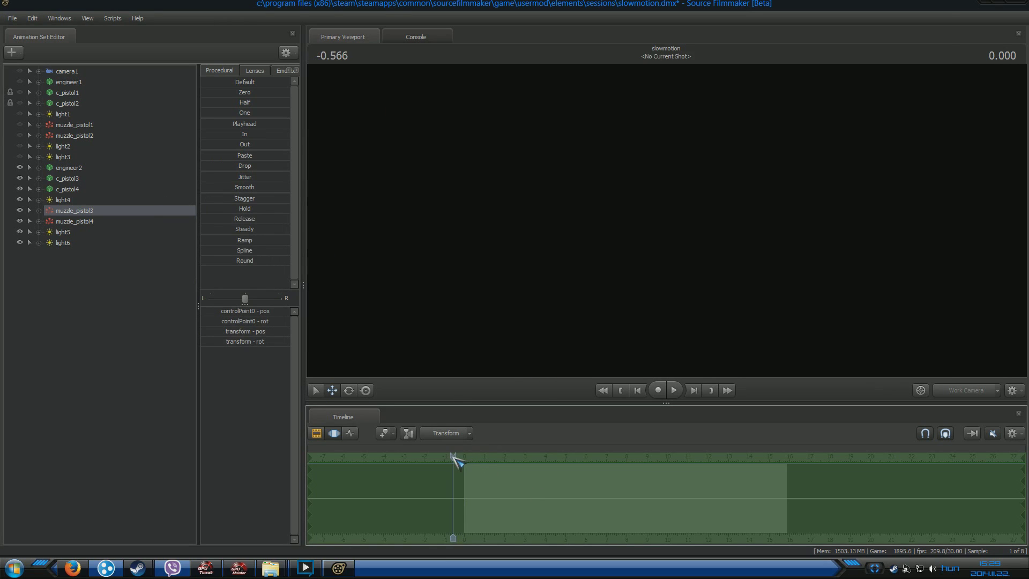
key("space")
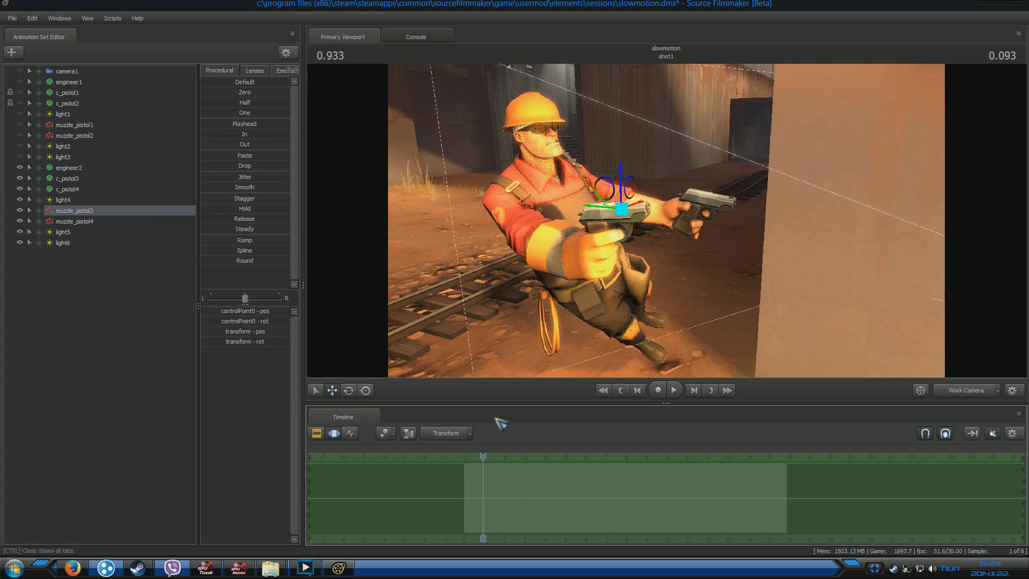
left_click_drag(483, 458, 460, 462)
key("space")
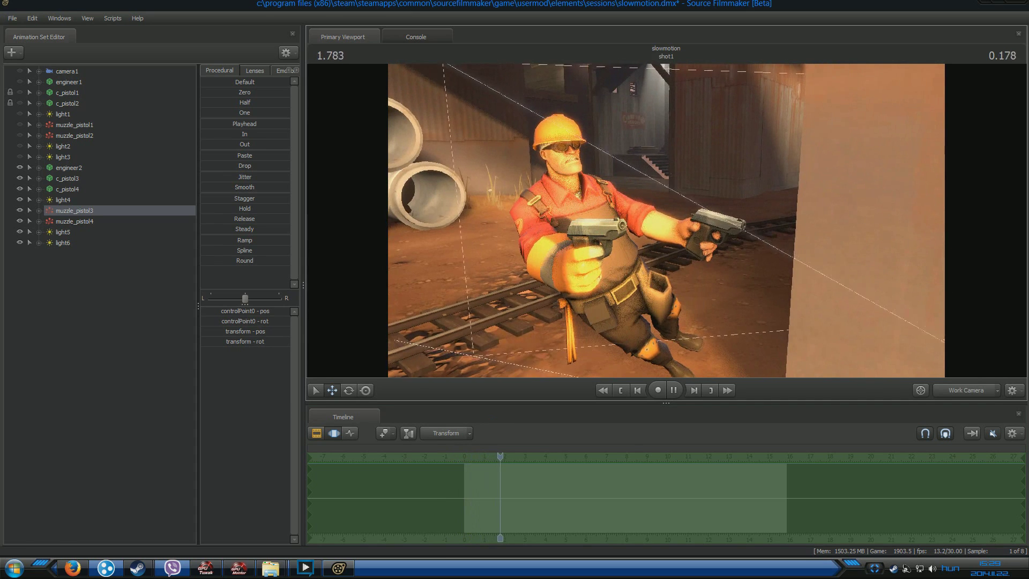
key("space")
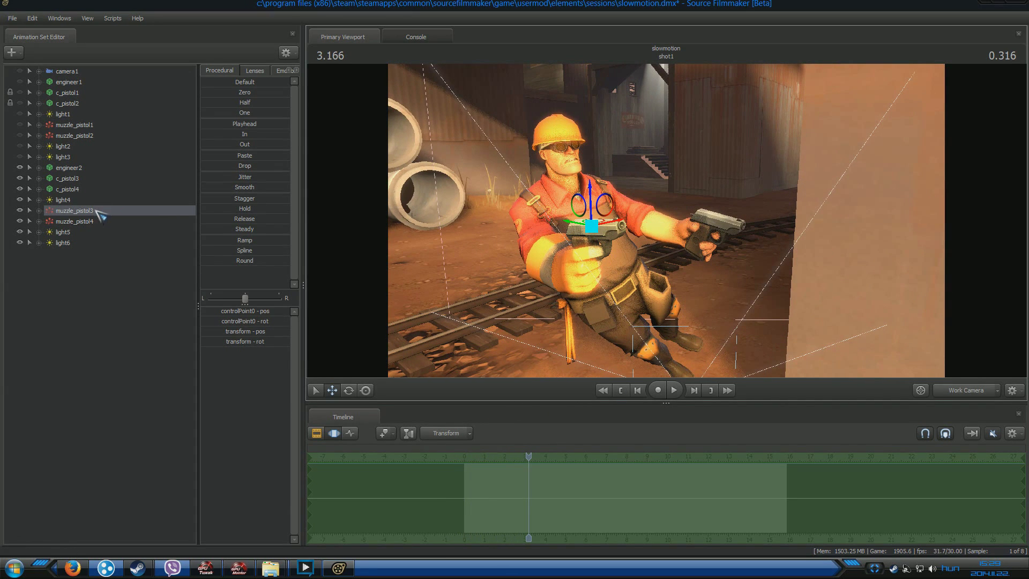
Set muzzle_pistol3's particle start time to -0.2.
right_click(97, 211)
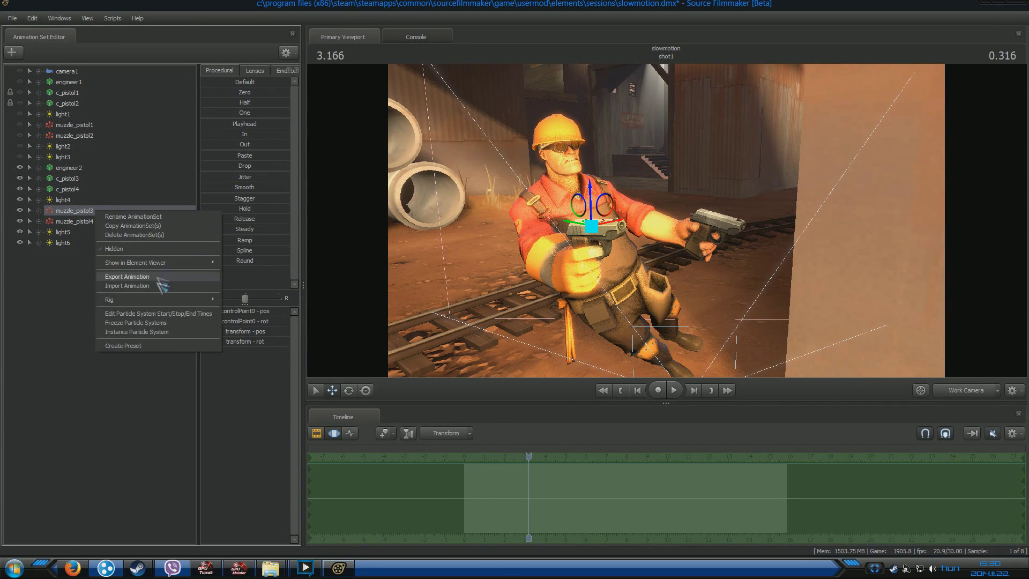
left_click(156, 314)
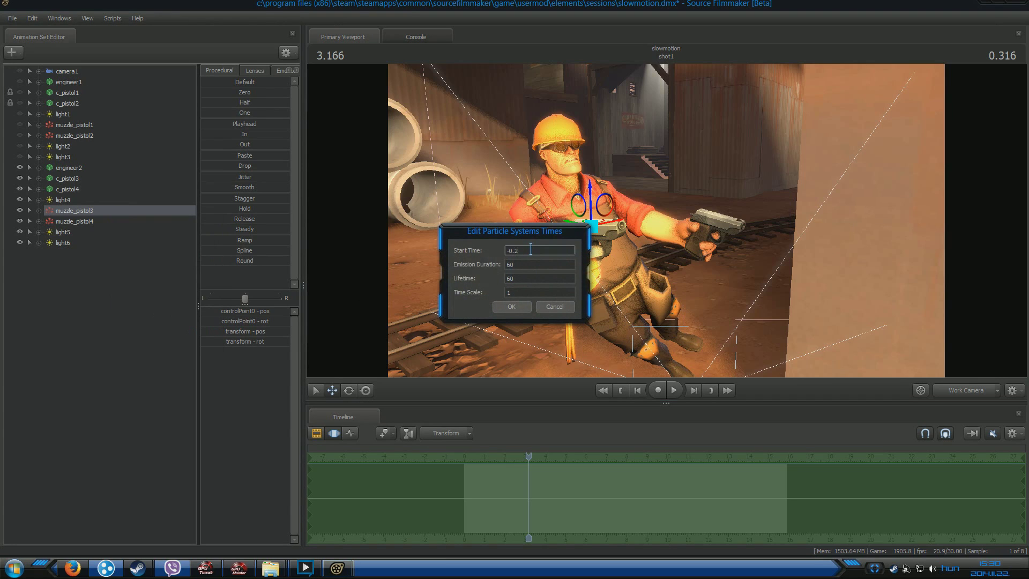
key("Return")
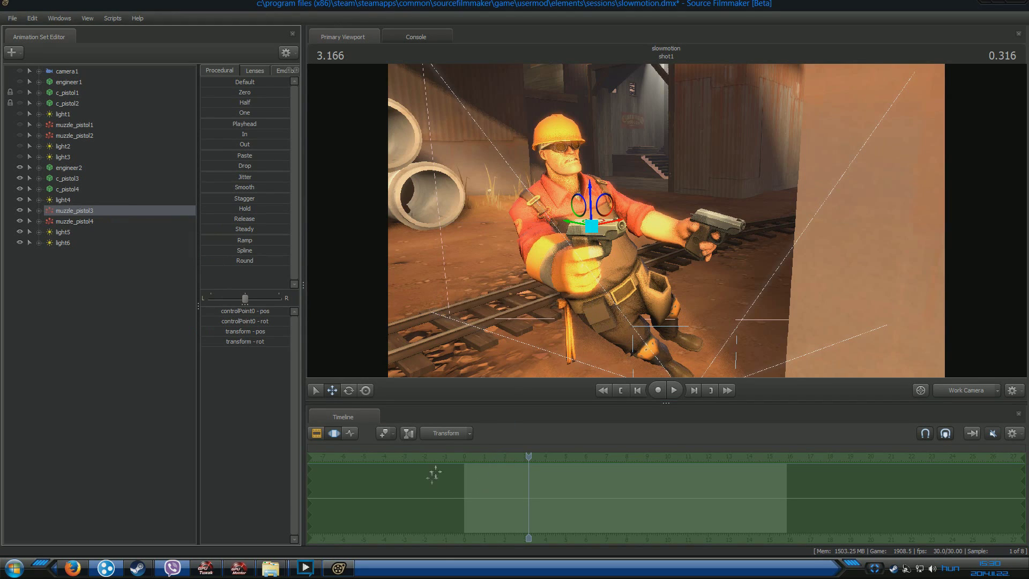
Freeze the muzzle_pistol3 particle system at 0.033 seconds.
left_click(459, 453)
left_click_drag(464, 456, 463, 457)
scroll(472, 466, "up", 2)
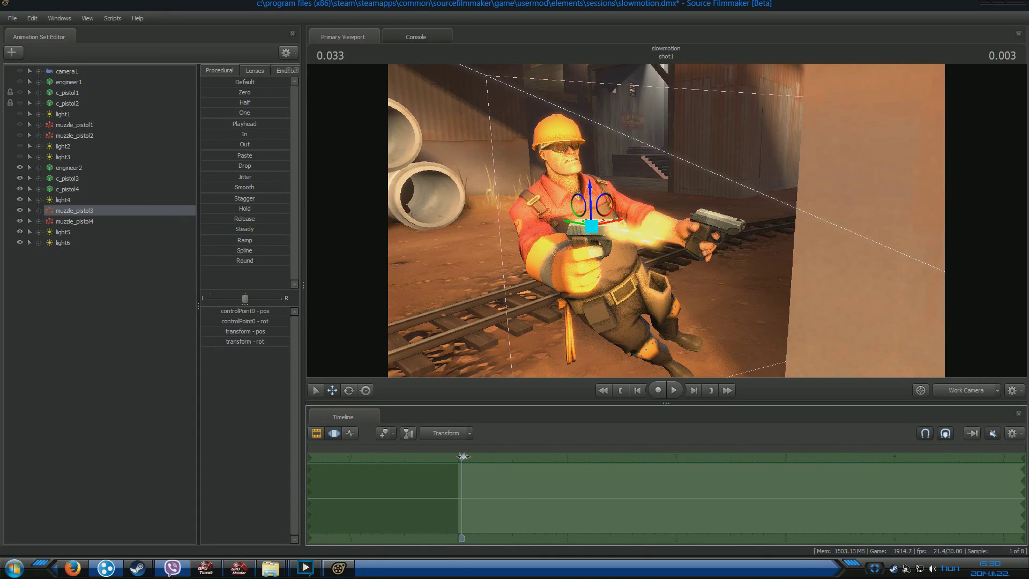
right_click(126, 213)
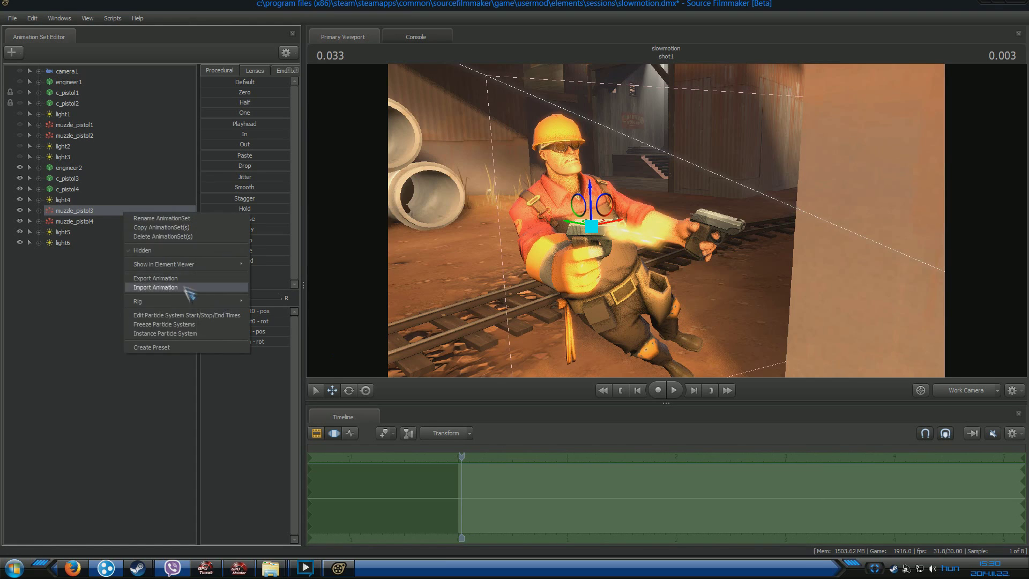
left_click(183, 324)
Replay the shot from before its start to check the refrozen muzzle flash and clear the selection.
left_click_drag(461, 457, 428, 459)
key("space")
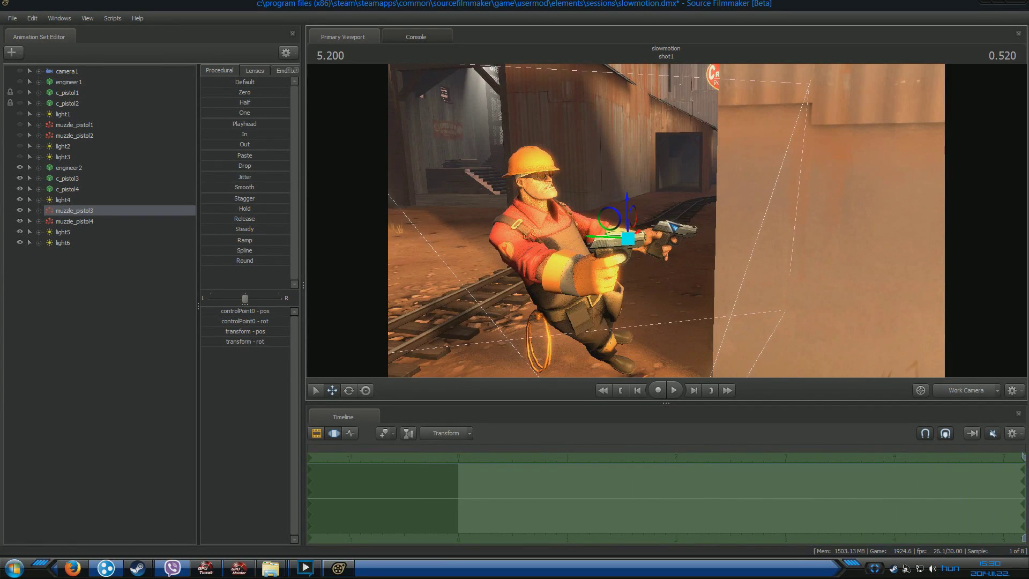
scroll(766, 475, "down", 5)
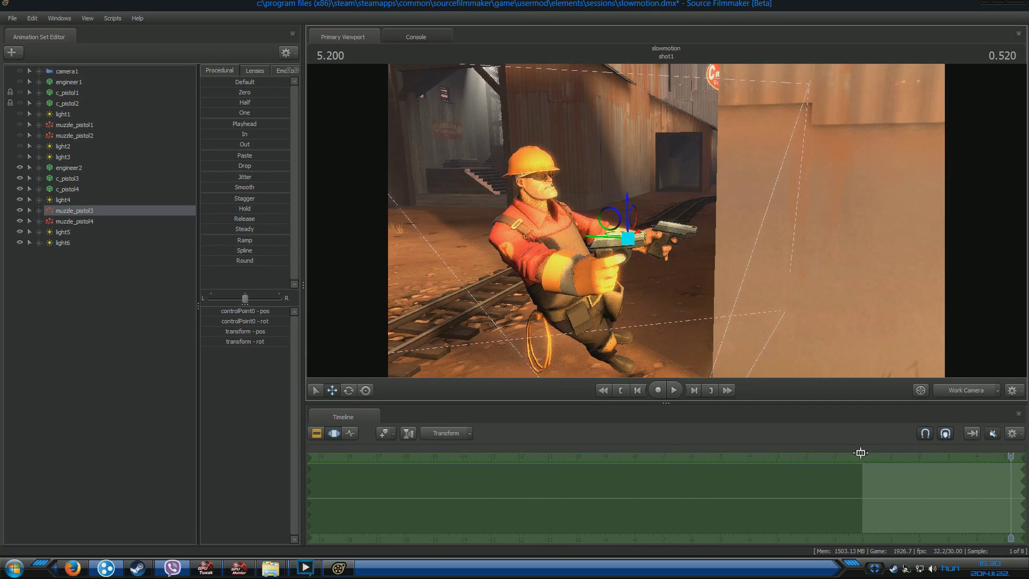
mouse_move(860, 453)
left_mouse_down()
mouse_move(874, 454)
mouse_move(852, 460)
left_mouse_up()
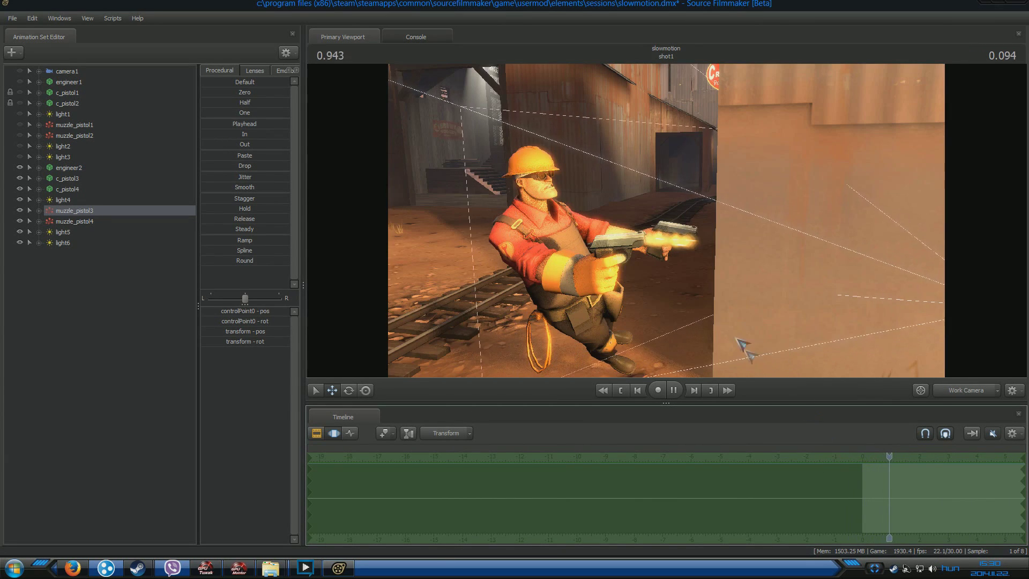
key("space")
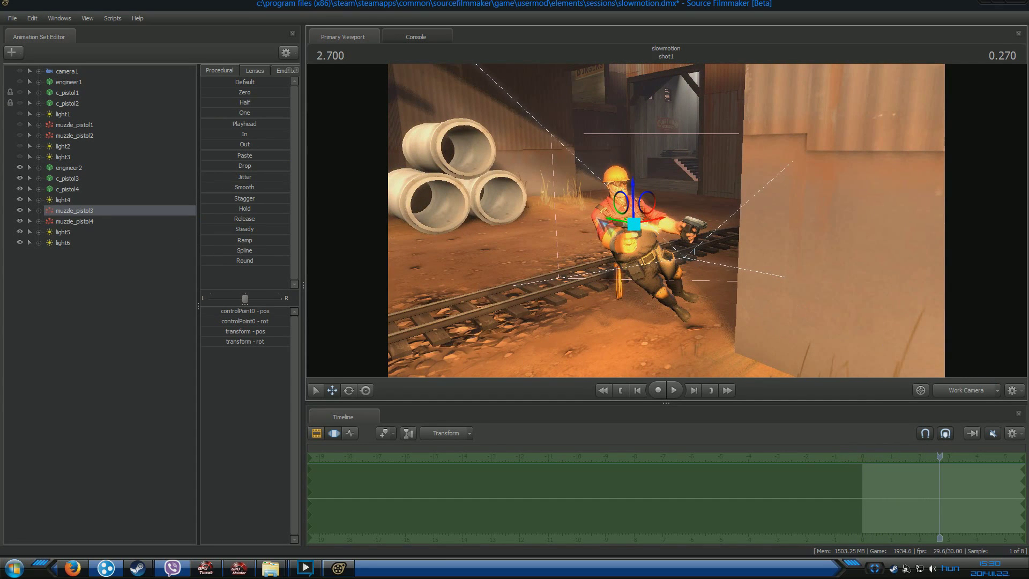
left_click(145, 345)
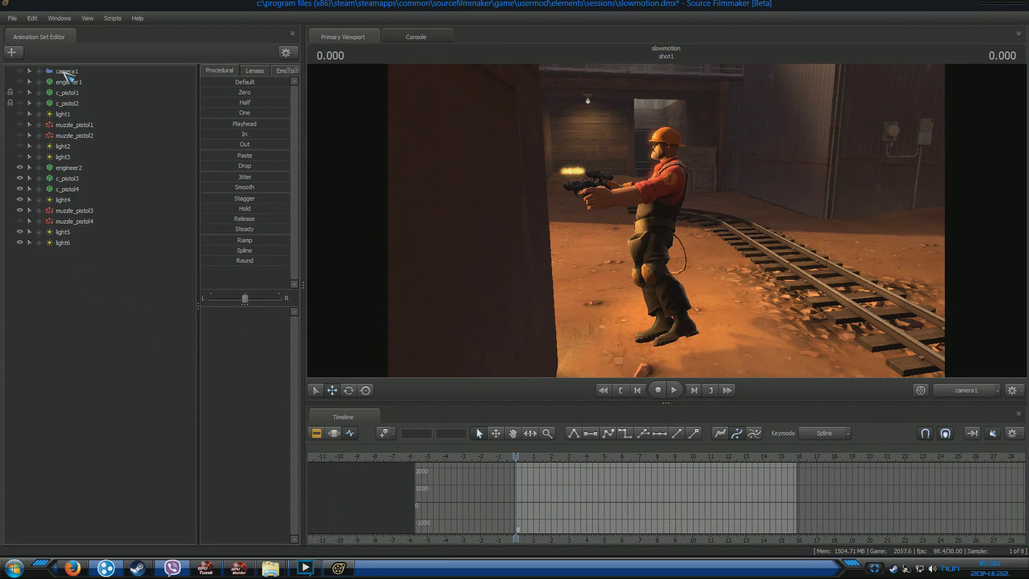
Select camera1, play its view of the shot from the start, and inspect its motion path with the work camera.
left_click(64, 72)
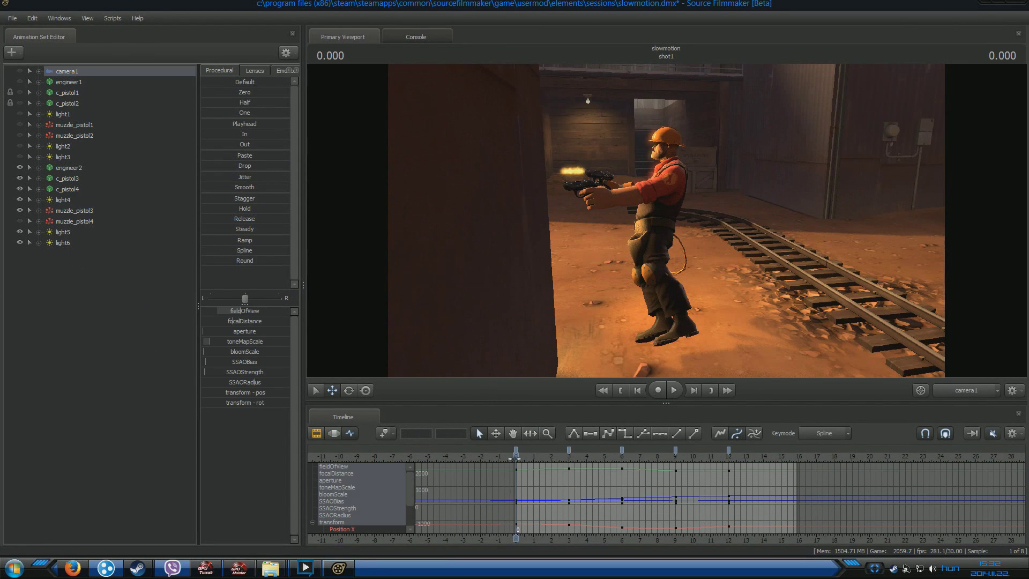
key("space")
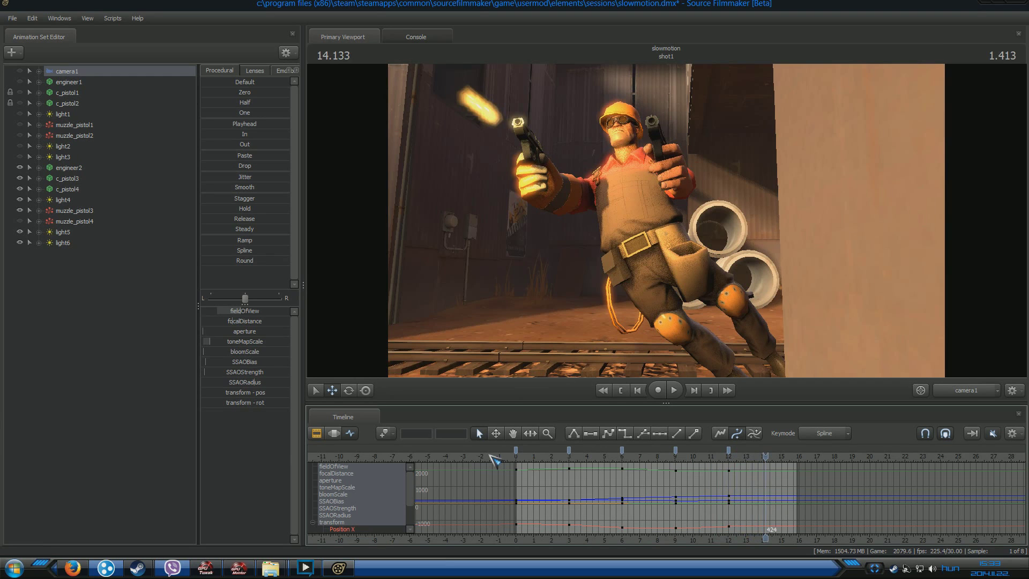
left_click(948, 389)
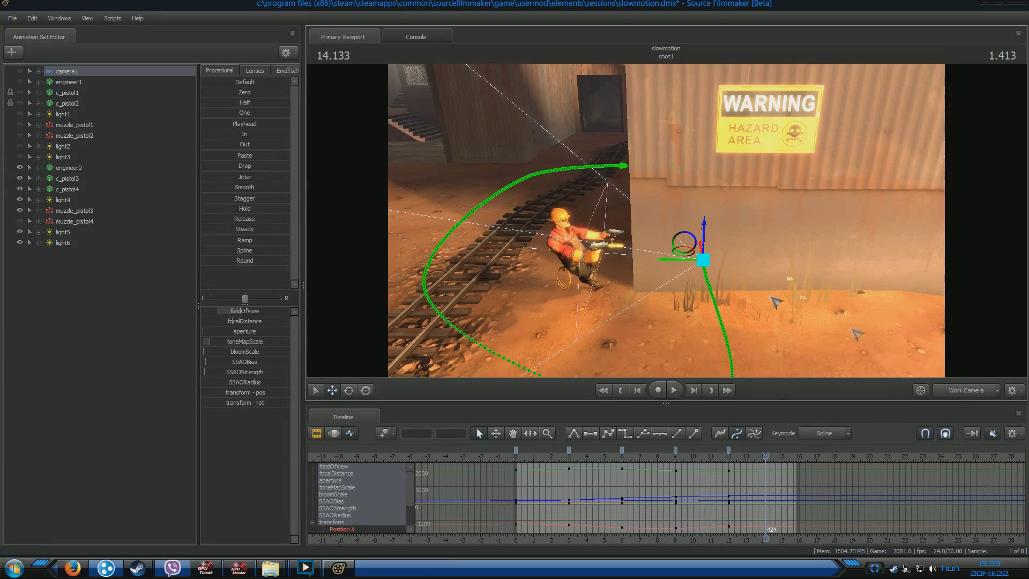
left_click_drag(770, 296, 710, 299)
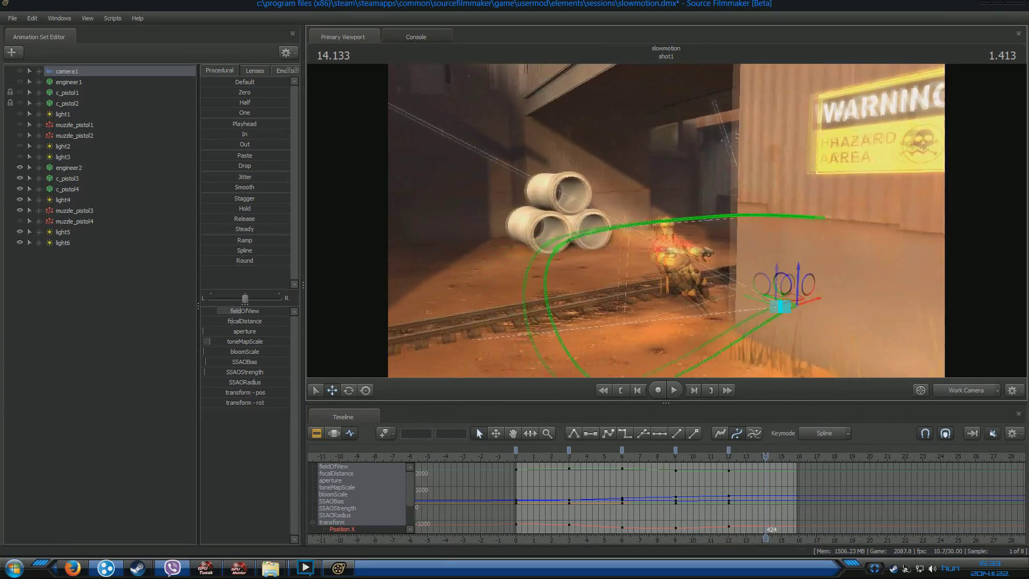
left_click_drag(666, 220, 669, 222)
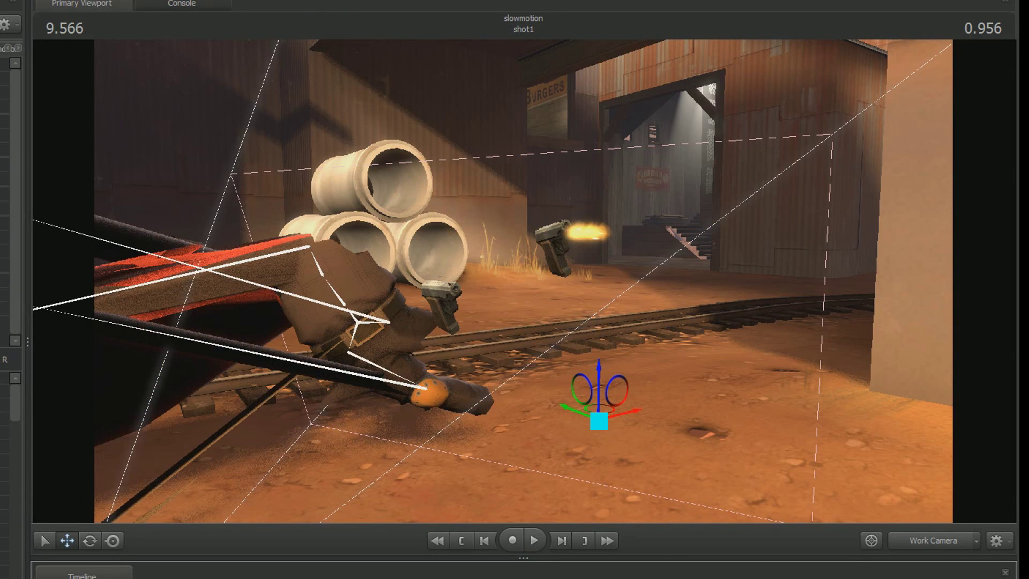
Examine the engineer's body, both pistols and the muzzle flash up close from several angles at 9.566 seconds.
left_click_drag(537, 452, 340, 420)
key("s")
key("d")
key("d")
key("a")
key("s")
key("a")
key("w")
key("d")
key("w")
key("d")
key("w")
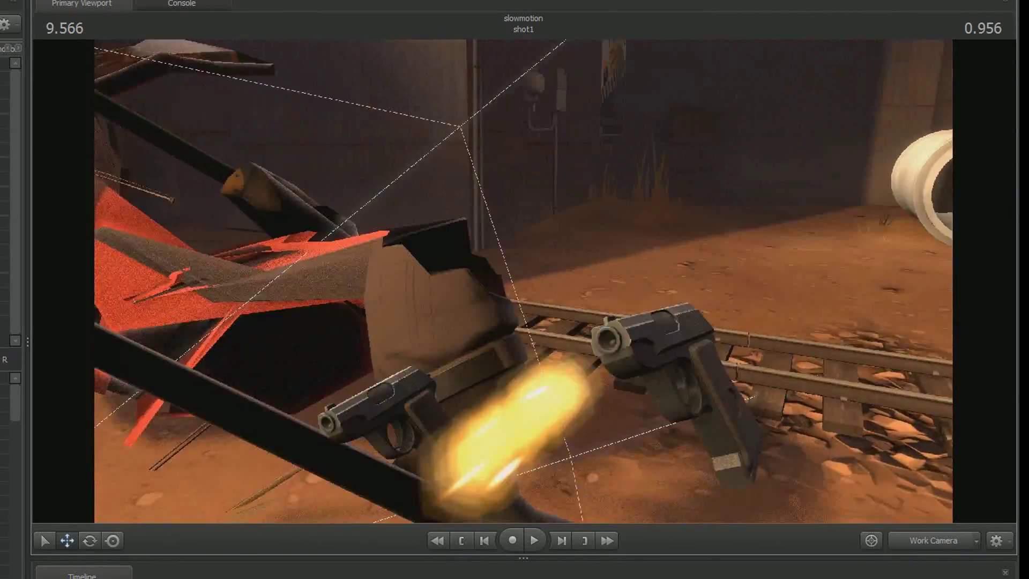